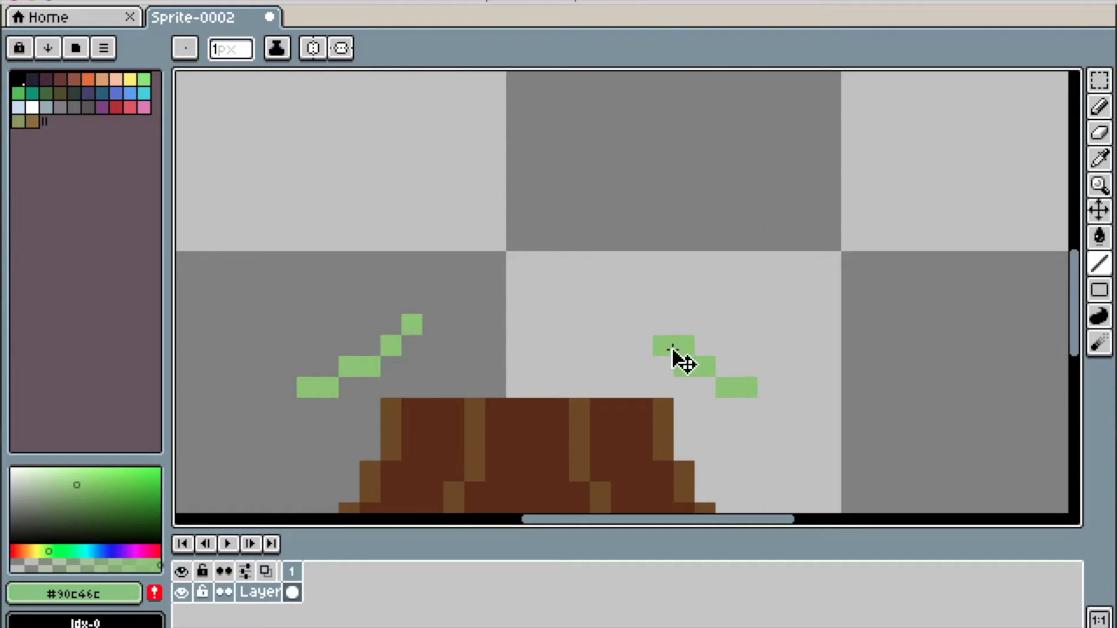
- Close the outline of the lowest foliage tier above the trunk and fill it with light green #90c46c
drag(374, 389, 698, 390)
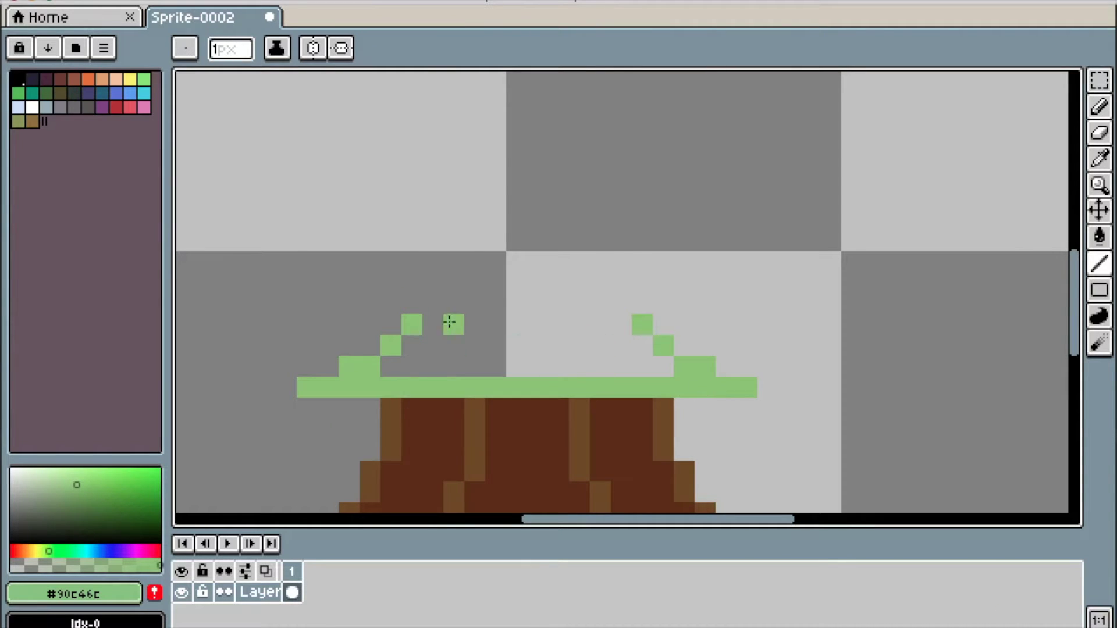
drag(433, 325, 642, 325)
key(g)
scroll(545, 379, down, 2)
click(544, 379)
key(ctrl+z)
click(509, 332)
- Draw the stepped light green edges of the second foliage tier above the filled one
key(b)
click(435, 392)
key(ctrl+z)
drag(400, 384, 425, 382)
key(ctrl+z)
drag(724, 388, 671, 369)
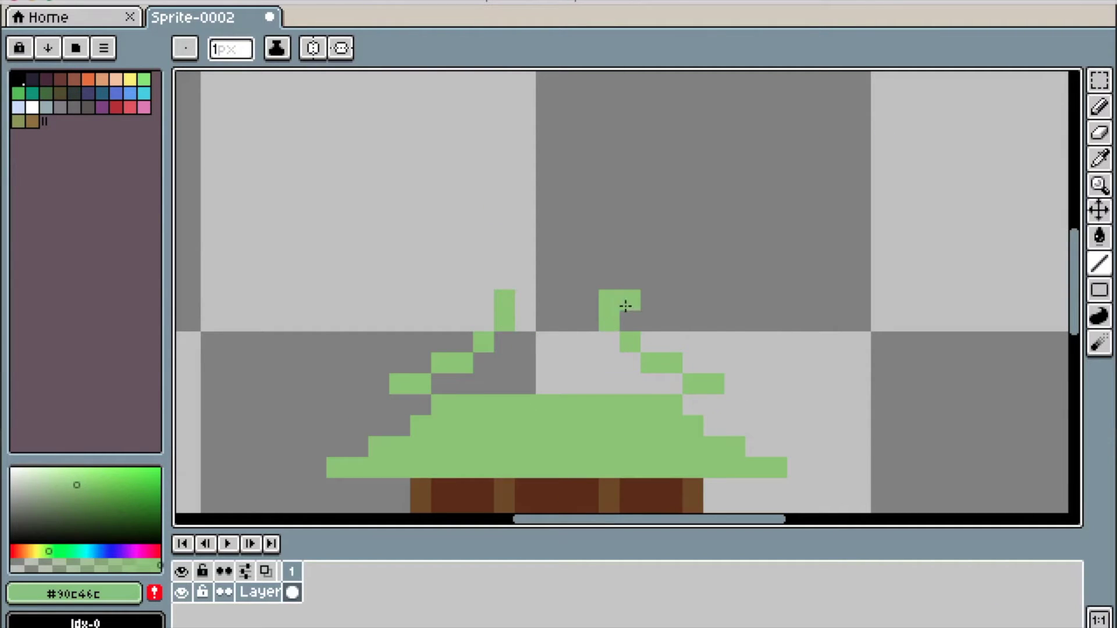
- Draw the upper foliage tiers in light green, narrowing in jagged steps to a tip at the top of the tree
drag(442, 321, 473, 301)
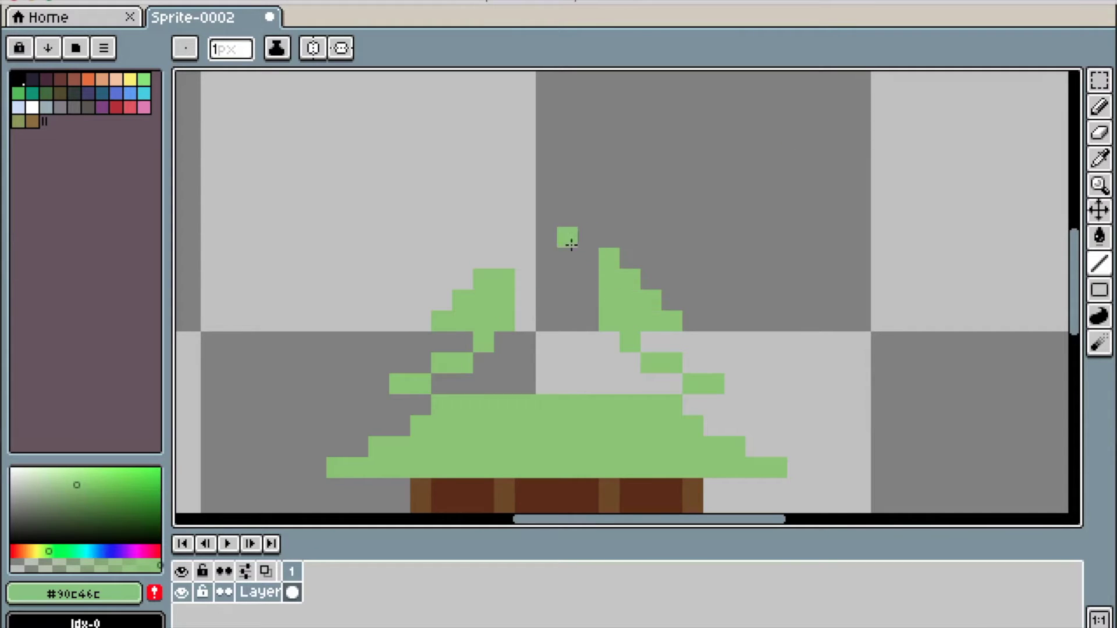
key(ctrl+z)
drag(503, 269, 498, 238)
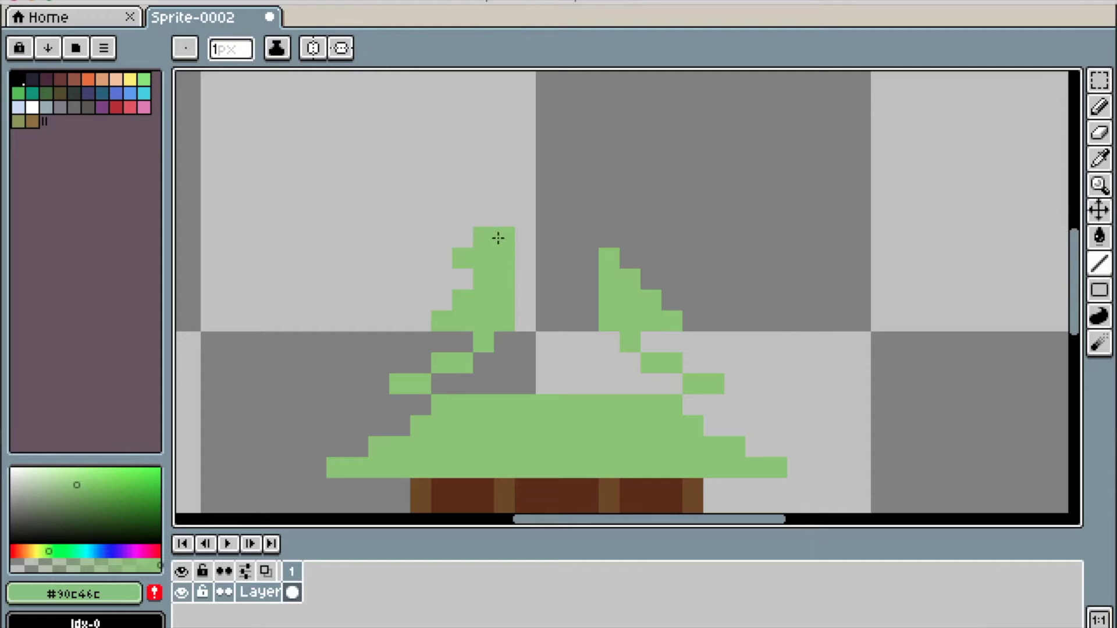
scroll(594, 234, up, 1)
click(506, 312)
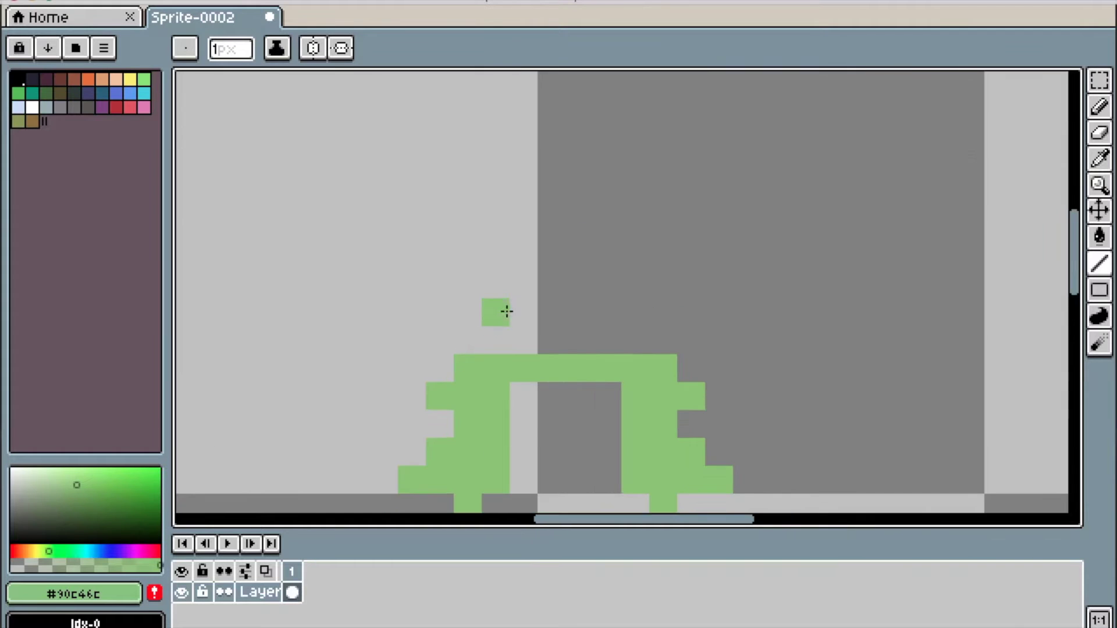
mouse_move(524, 302)
mouse_down()
mouse_move(651, 309)
mouse_move(509, 351)
mouse_up()
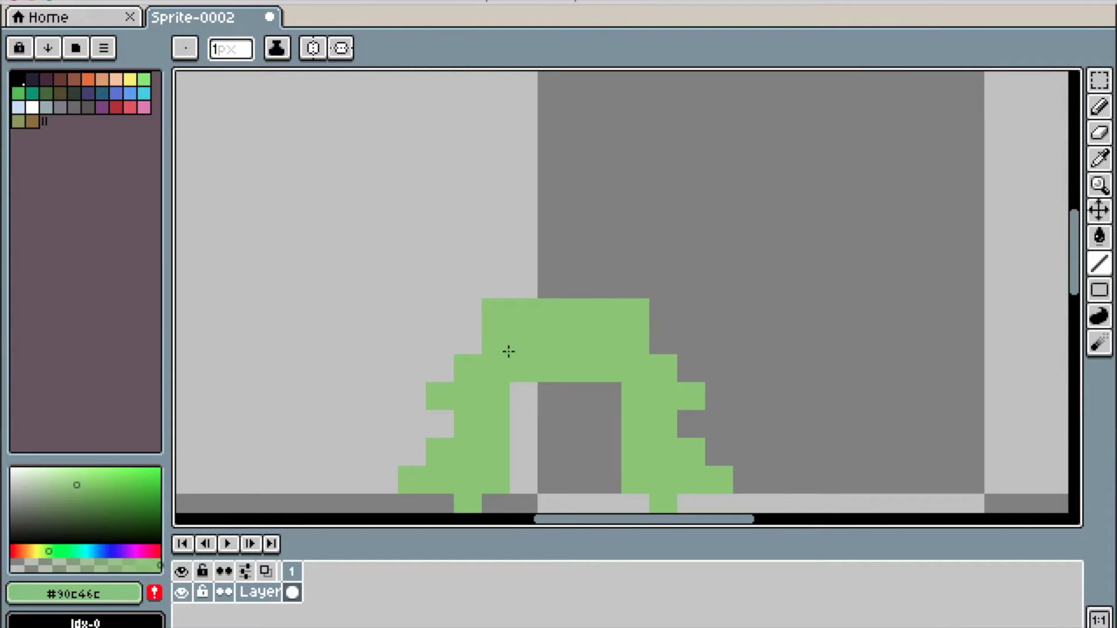
mouse_move(527, 292)
mouse_down()
mouse_move(661, 301)
mouse_move(615, 256)
mouse_move(547, 246)
mouse_move(561, 297)
mouse_up()
- Add 2 px swatches of bright yellow (63°, 90, 100) and darker yellow (63°, 100, 90) to the colour samples in the canvas corner
scroll(735, 394, left, 5)
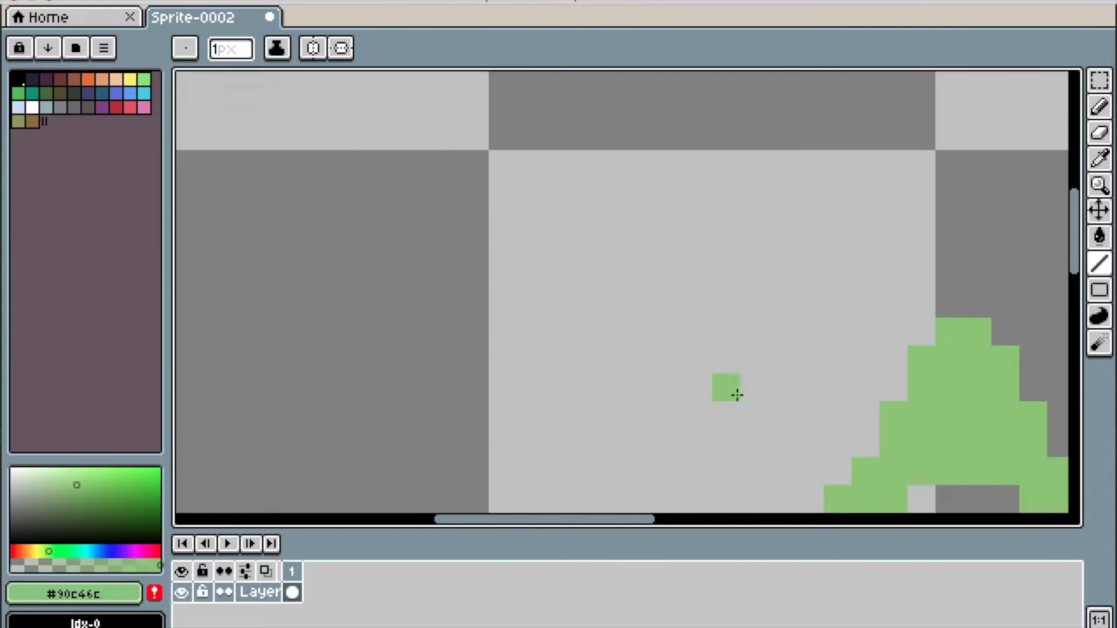
scroll(736, 394, up, 1)
click(37, 550)
click(143, 469)
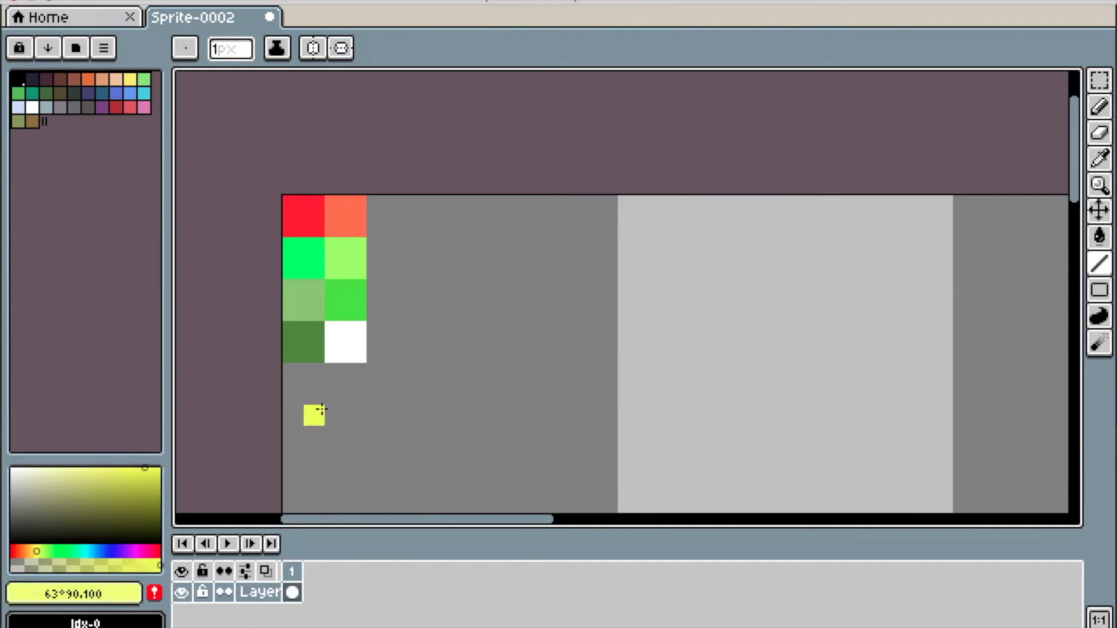
key(plus)
click(388, 219)
click(161, 475)
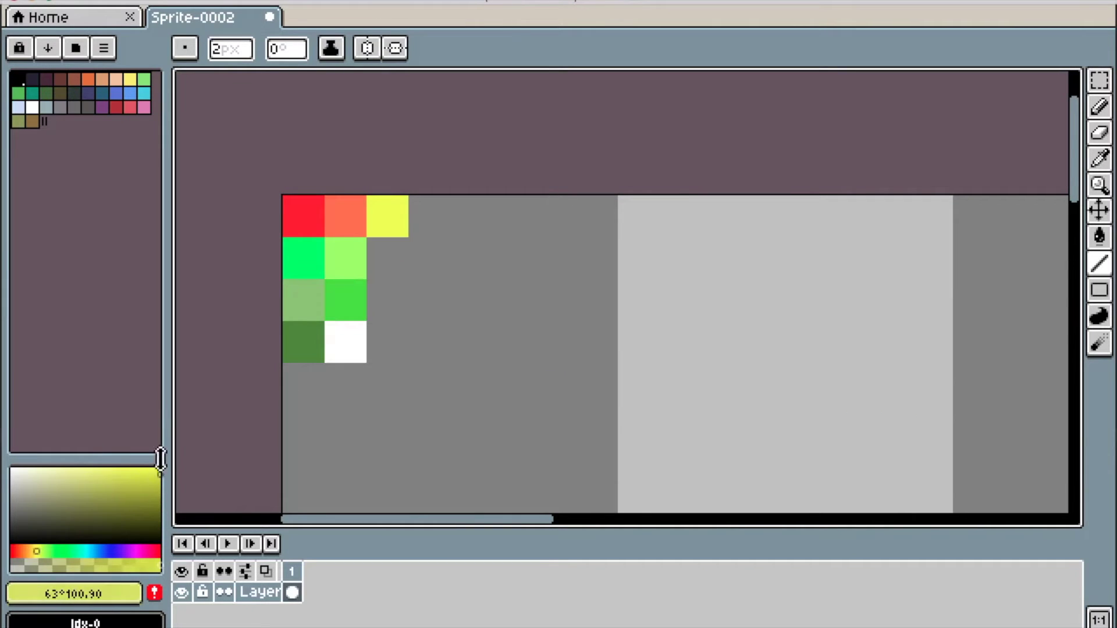
scroll(428, 254, down, 2)
- Draw a solid bright yellow star above the tree tip with a 1 px brush, using the sampled yellow swatch
alt+click(335, 175)
scroll(334, 174, down, 2)
drag(335, 174, 735, 215)
key(minus)
click(725, 260)
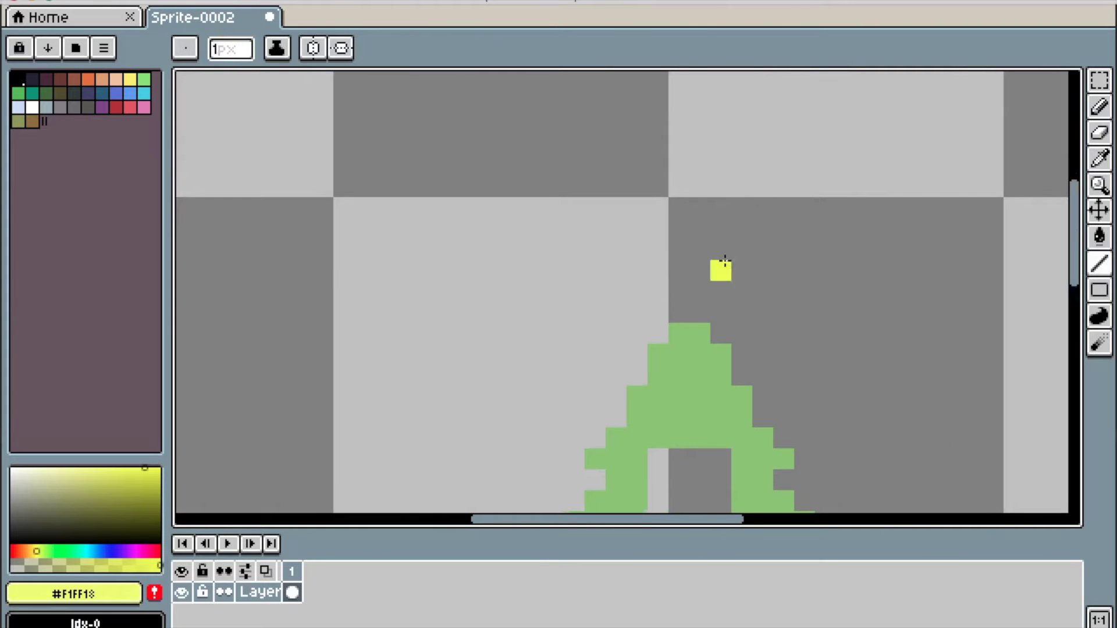
key(ctrl+z)
shift+click(679, 269)
key(ctrl+z)
shift+click(653, 290)
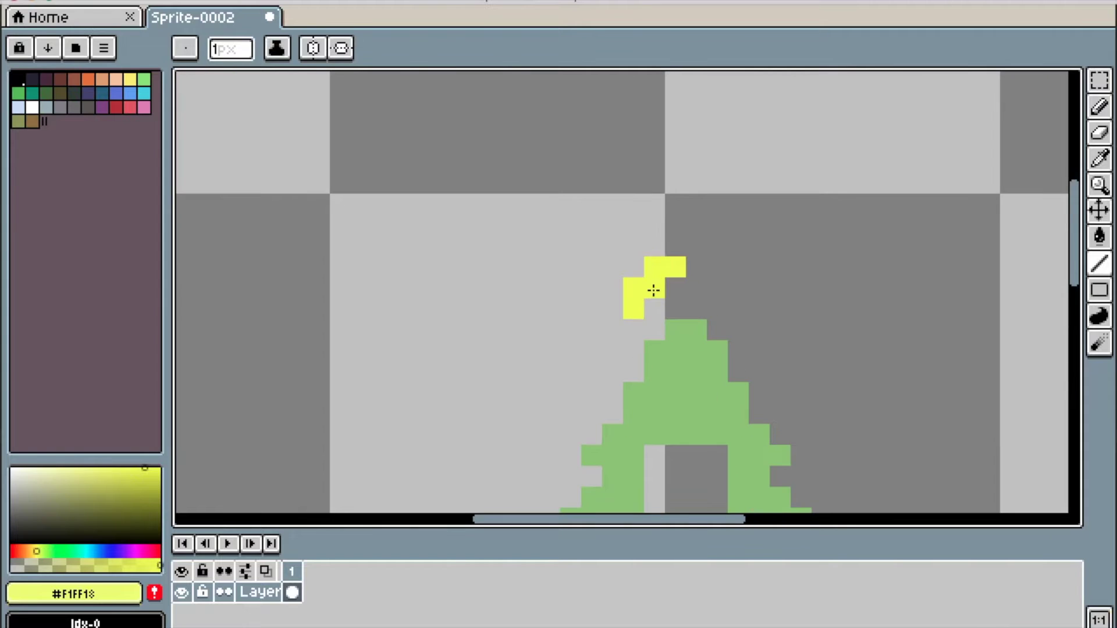
scroll(688, 268, up, 1)
click(648, 291)
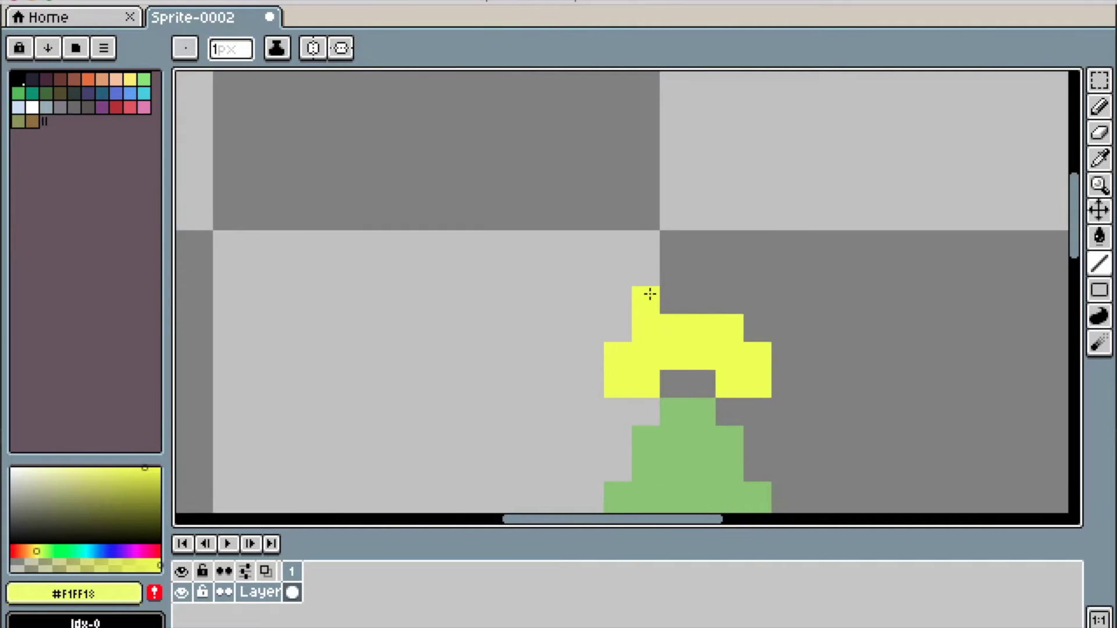
shift+click(723, 290)
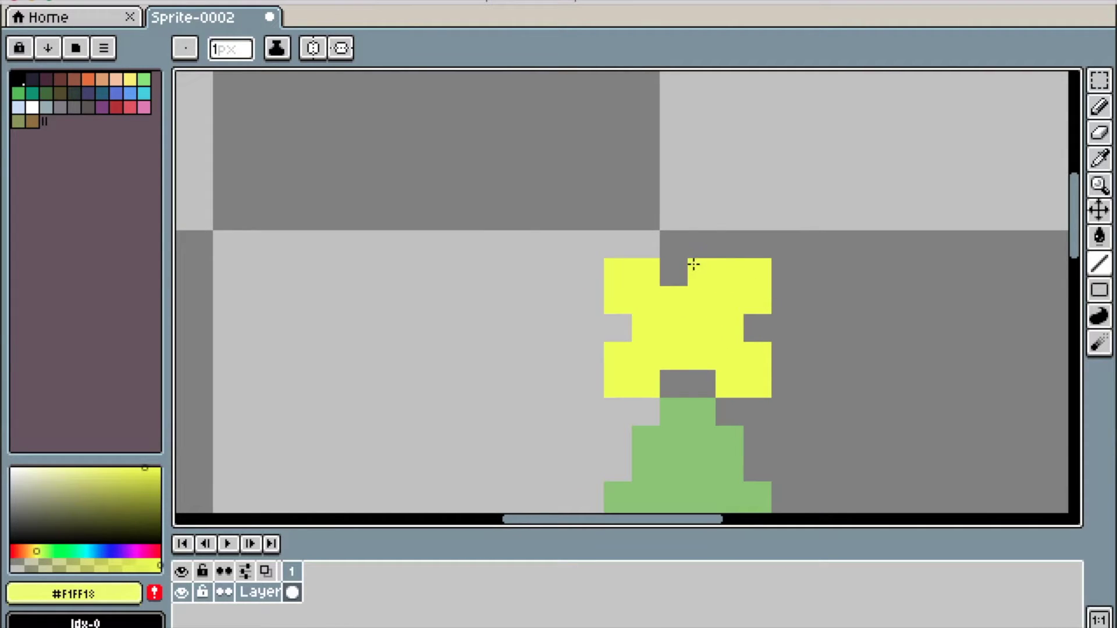
- Shade the points and outer edge of the star with the darker yellow swatch #dae700
scroll(676, 243, down, 3)
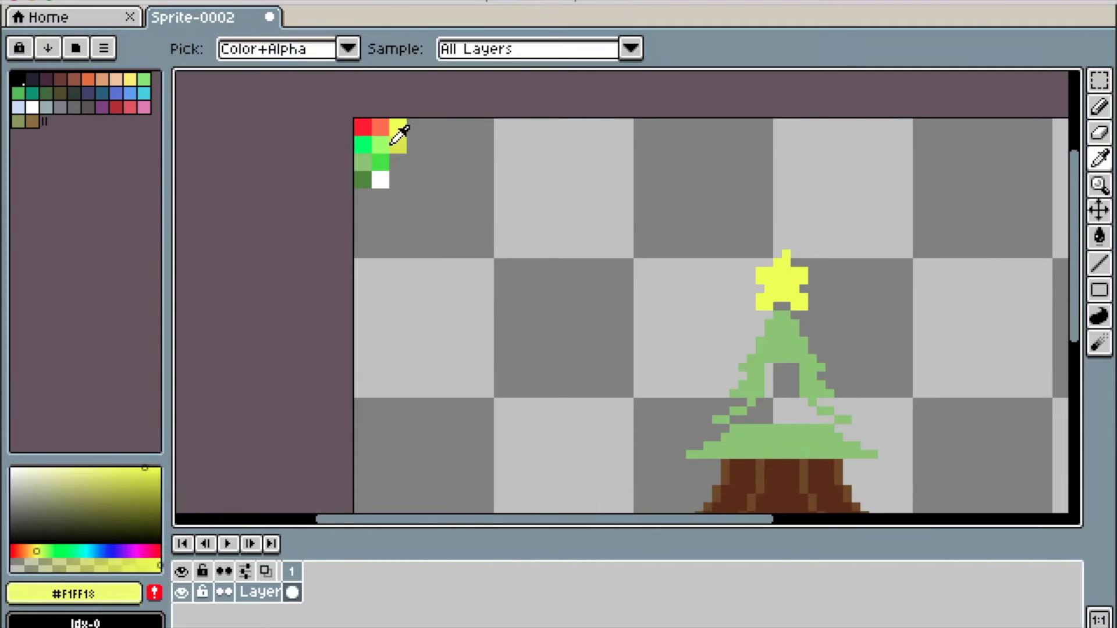
alt+click(399, 125)
scroll(689, 239, up, 1)
scroll(689, 239, down, 2)
alt+click(442, 169)
scroll(786, 302, up, 1)
scroll(487, 280, up, 1)
drag(455, 283, 488, 280)
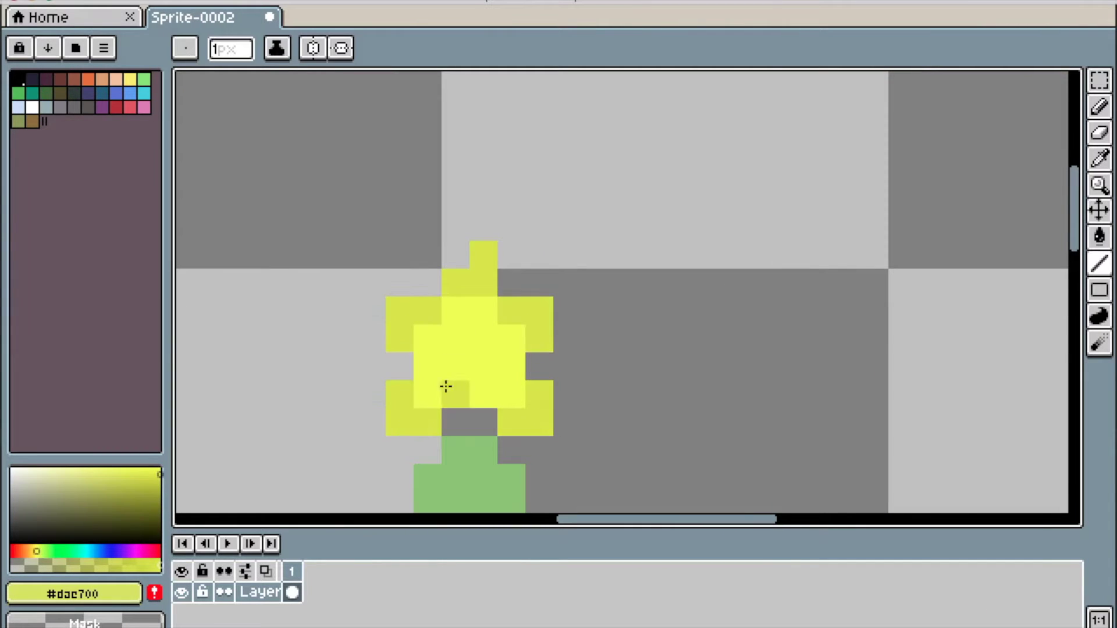
scroll(611, 272, down, 2)
scroll(573, 269, up, 2)
- Sample the white swatch and paint a small highlight in the centre of the star
drag(573, 269, 976, 362)
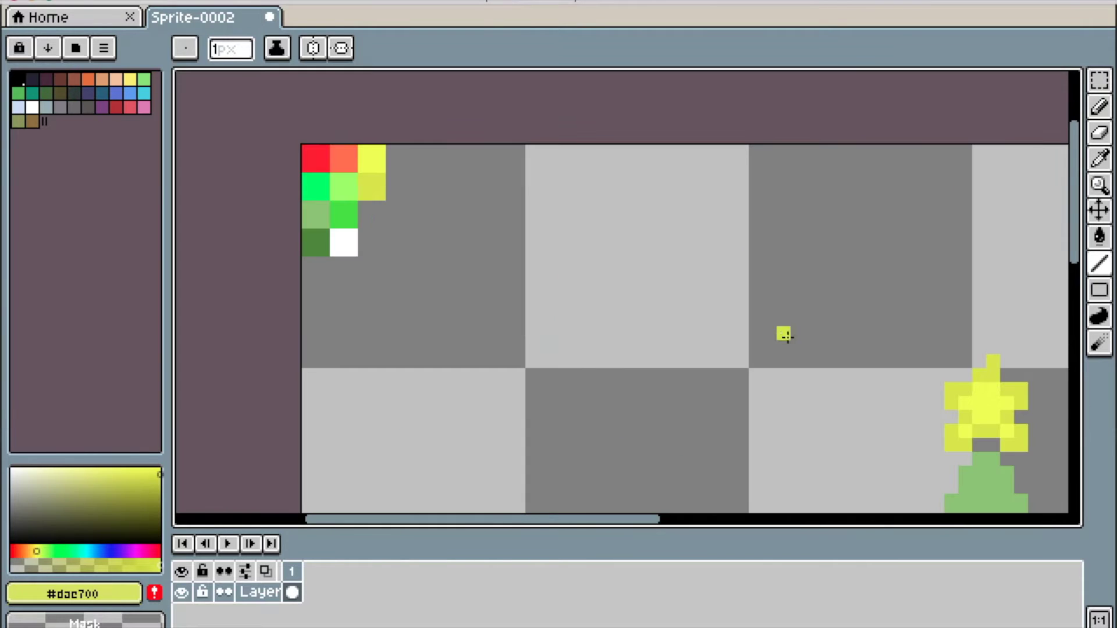
alt+click(352, 243)
scroll(317, 316, down, 1)
scroll(316, 316, up, 1)
scroll(644, 396, up, 2)
click(643, 396)
- Sample the tree's light green and fill the remaining empty areas inside the foliage
scroll(676, 364, down, 4)
scroll(737, 424, up, 2)
scroll(589, 345, up, 3)
key(g)
alt+click(526, 341)
- Outline a large inner triangle in bright green inside the foliage and fill it with the same colour
scroll(555, 339, down, 2)
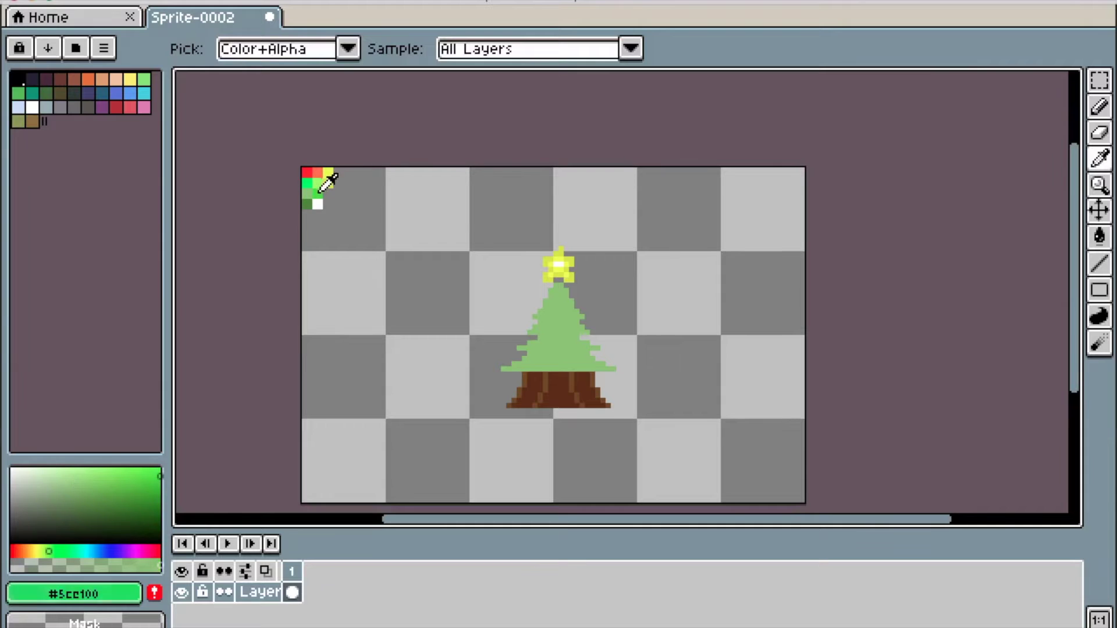
alt+click(320, 189)
scroll(476, 307, up, 2)
scroll(488, 320, up, 2)
key(ctrl+z)
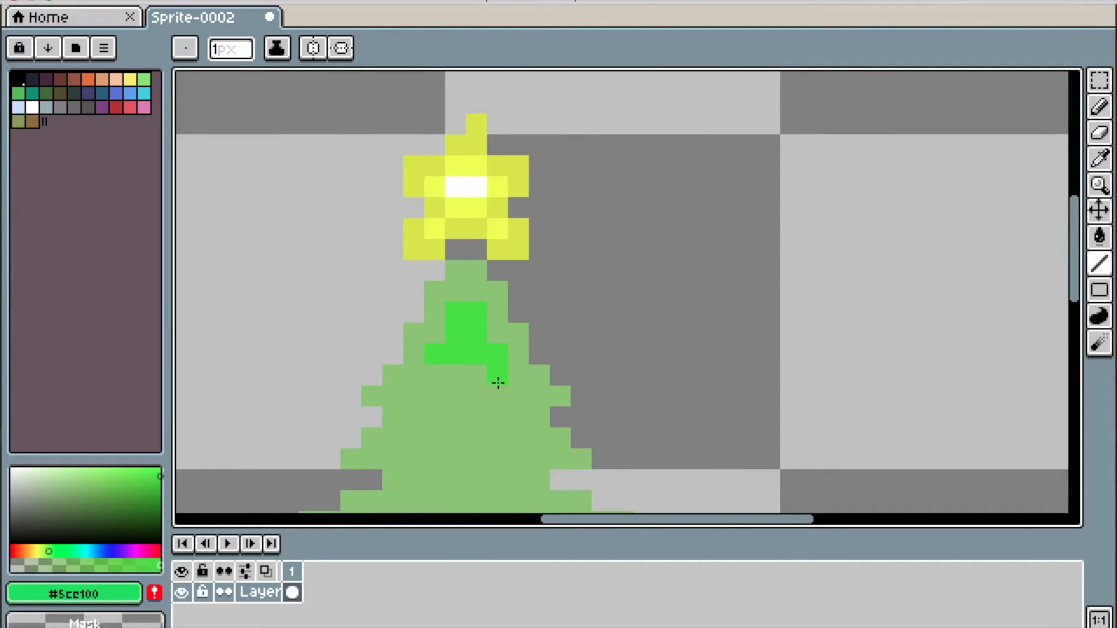
drag(491, 423, 495, 459)
scroll(442, 349, down, 3)
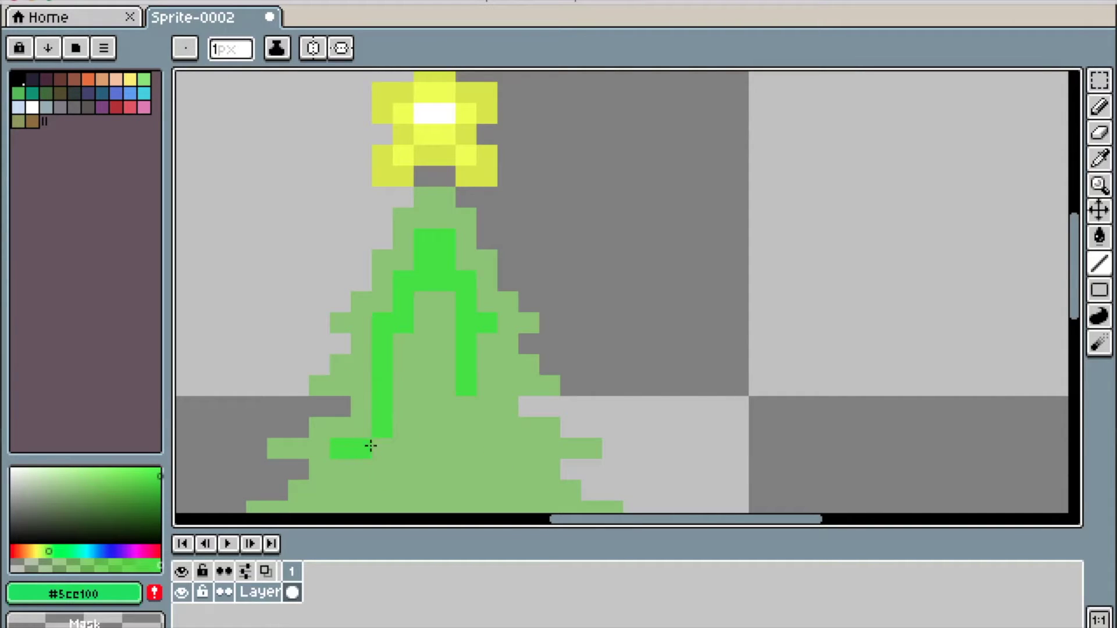
scroll(371, 447, down, 3)
drag(361, 331, 474, 327)
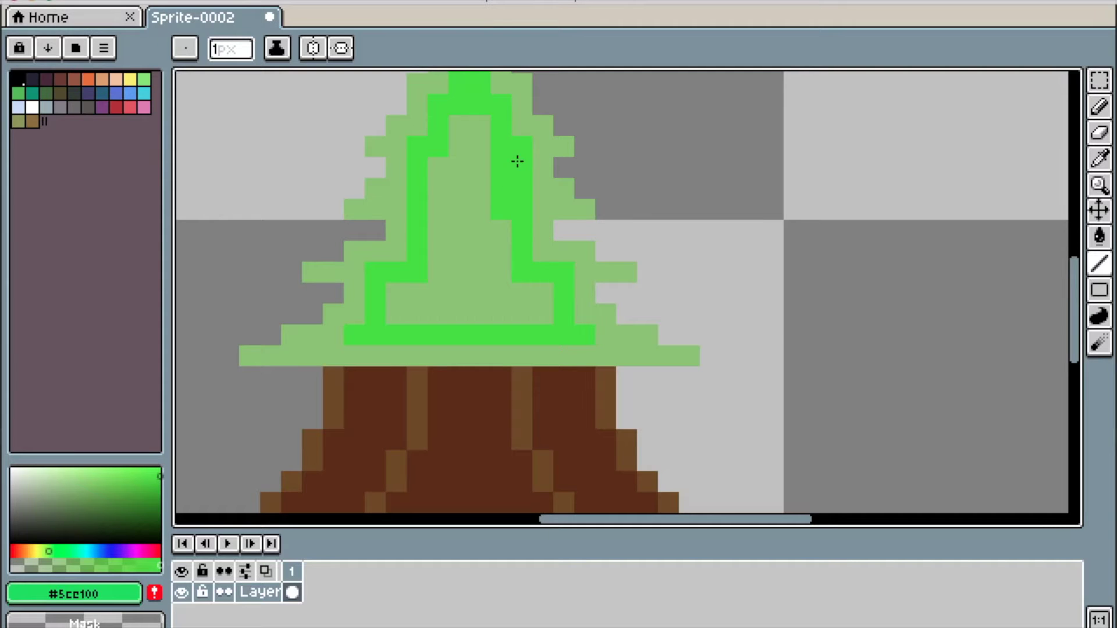
key(g)
click(463, 192)
- Sample the dark green swatch #53882F and paint single pixels on the branch tips along the foliage's left edge
scroll(466, 194, down, 3)
scroll(242, 250, up, 5)
alt+click(242, 250)
scroll(309, 202, down, 5)
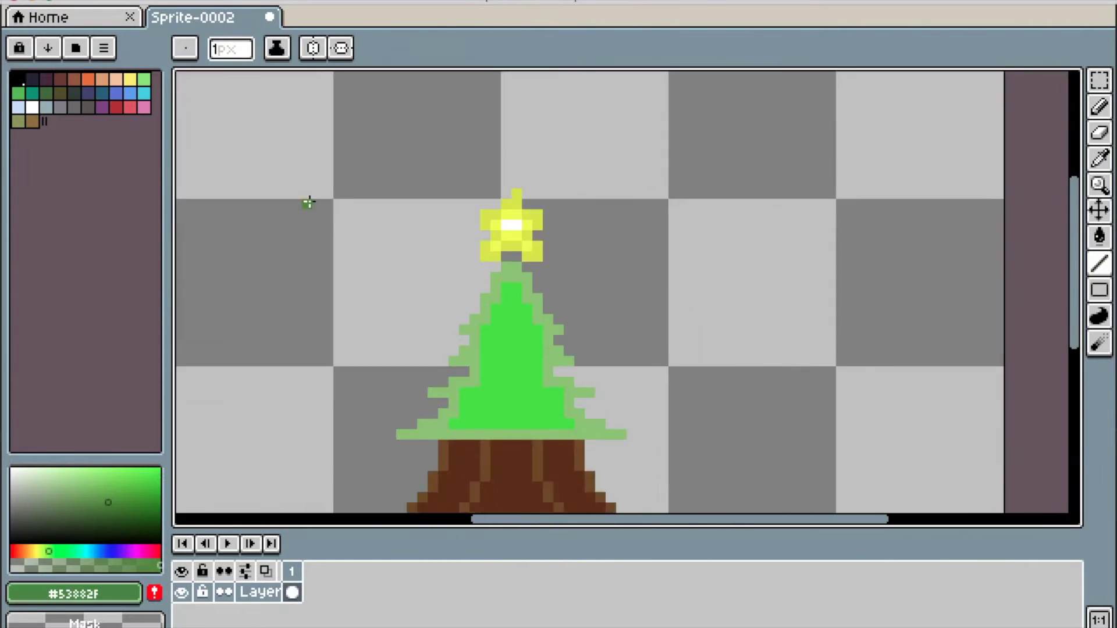
scroll(423, 268, up, 2)
click(548, 332)
click(527, 372)
scroll(482, 462, down, 2)
scroll(526, 289, up, 2)
drag(510, 355, 479, 371)
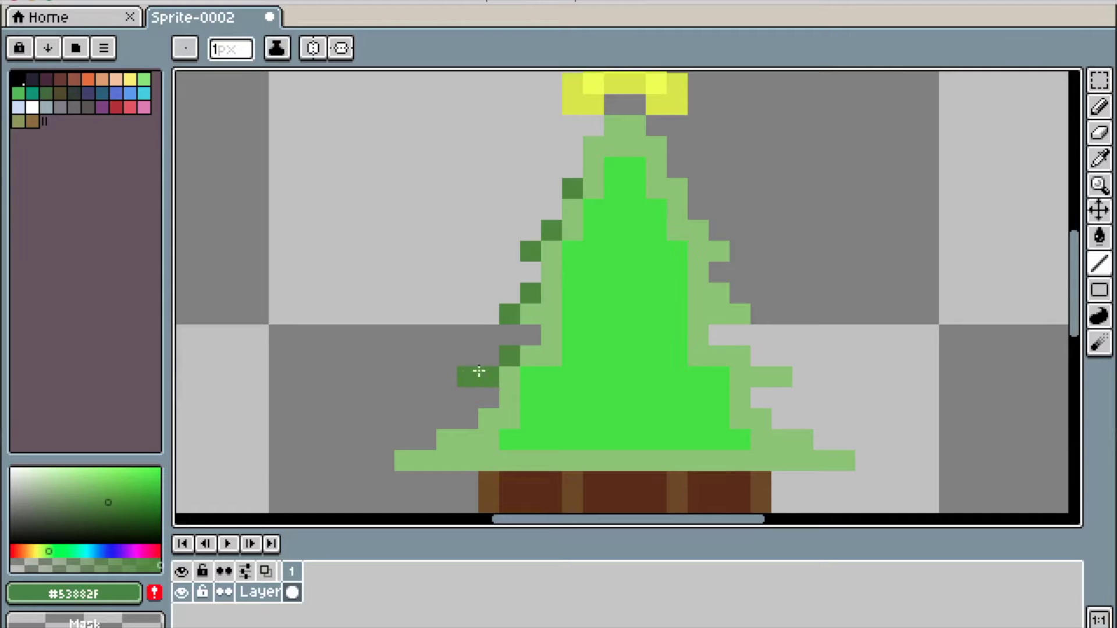
- Paint dark green pixels on the branch tips along the foliage's right edge and on the tree's peak
scroll(416, 458, down, 2)
scroll(553, 338, up, 2)
click(554, 337)
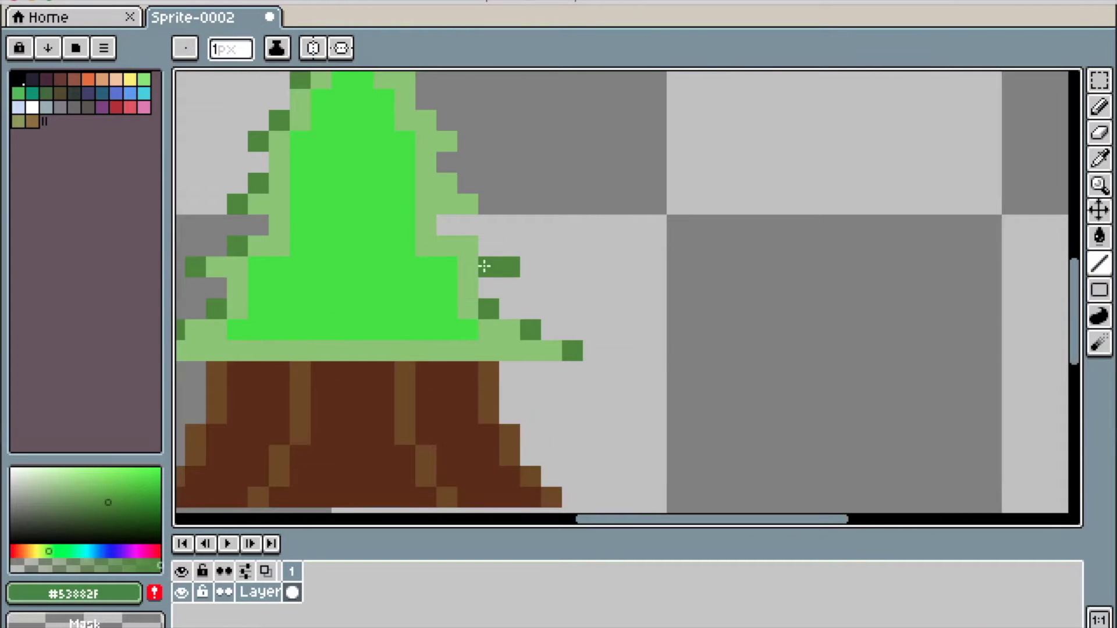
scroll(786, 395, down, 2)
scroll(681, 333, up, 2)
click(681, 333)
click(650, 288)
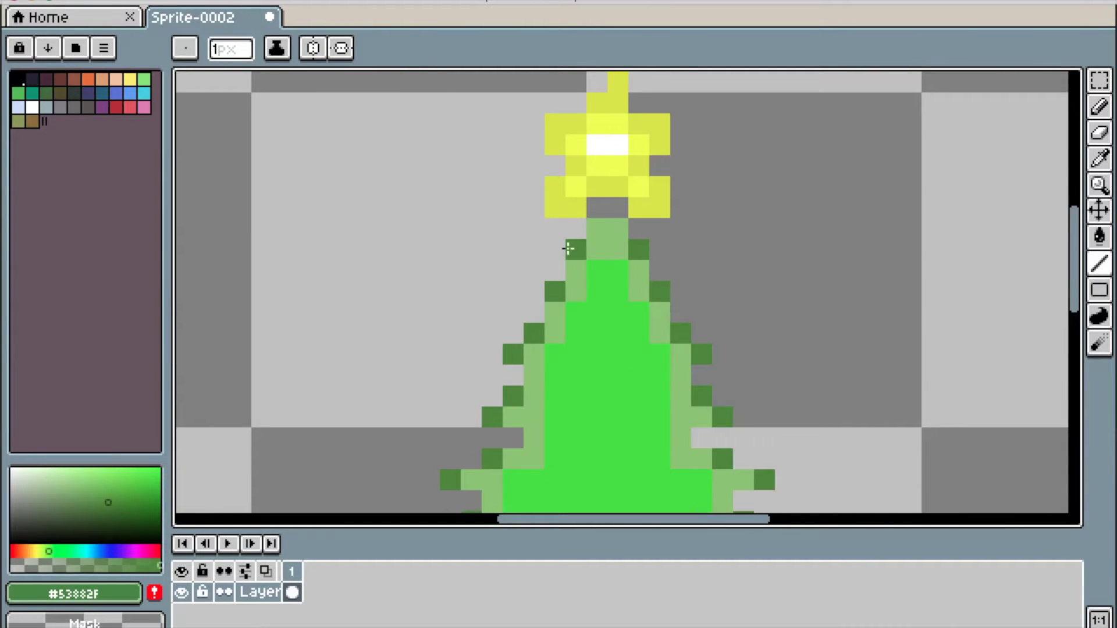
scroll(613, 239, down, 2)
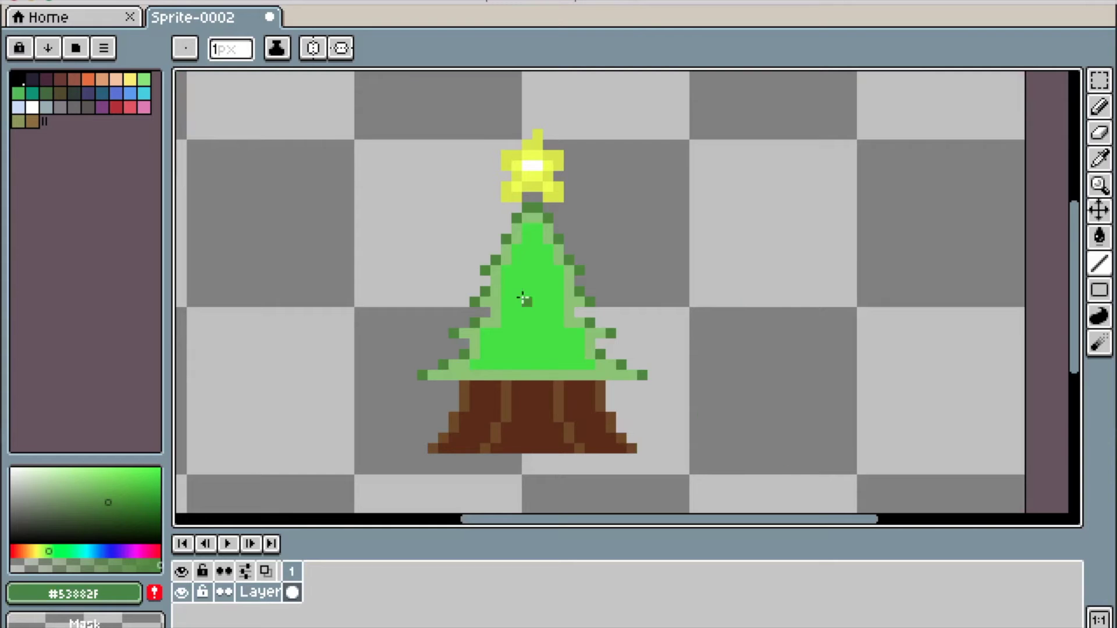
- Recolour the foliage's bright green interior light green and shade its left side with dark green
key(g)
click(551, 295)
scroll(551, 295, up, 1)
key(b)
click(562, 249)
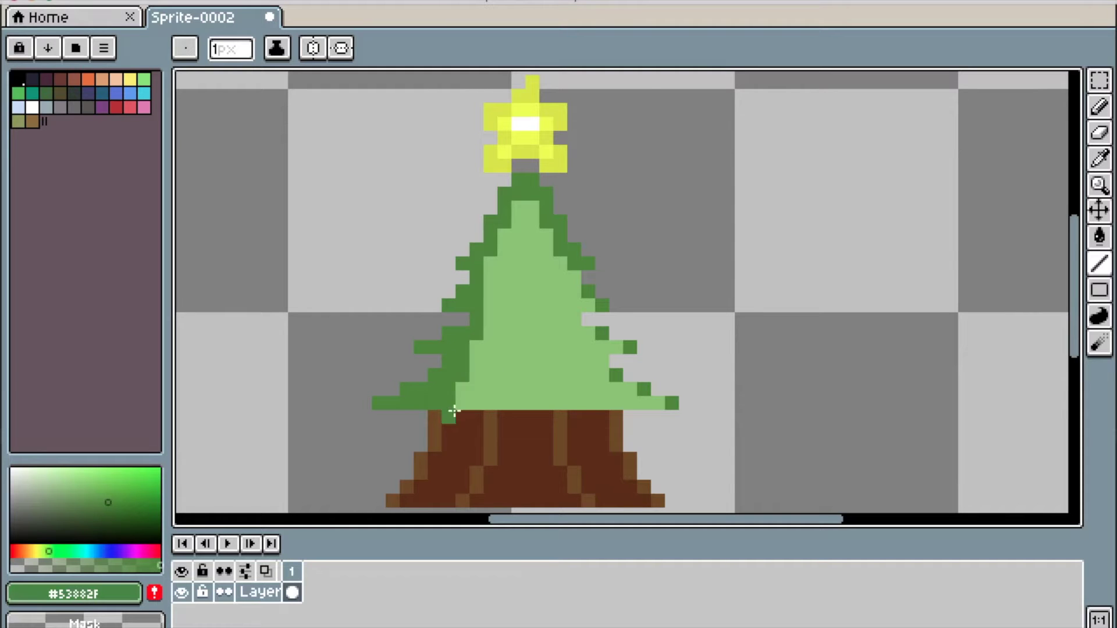
- Extend the dark green shading along the jagged right edge of the foliage
scroll(511, 312, down, 1)
scroll(544, 330, up, 2)
click(543, 330)
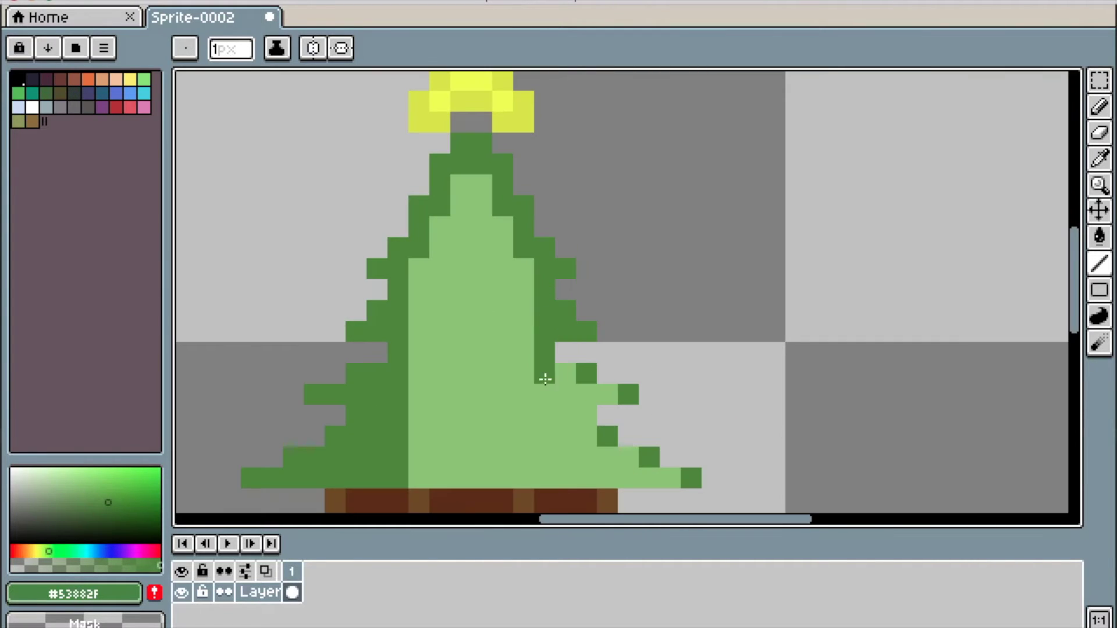
scroll(573, 401, down, 3)
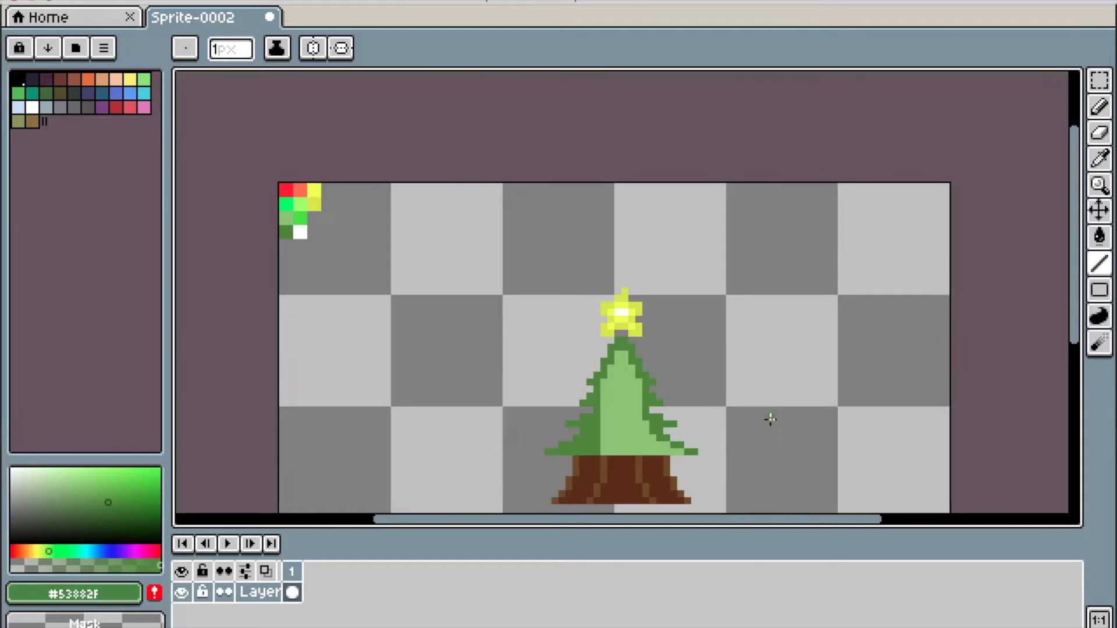
- Touch up the inner border of the shading near the upper left of the foliage with light green
scroll(609, 341, up, 3)
key(i)
click(695, 362)
key(b)
click(662, 346)
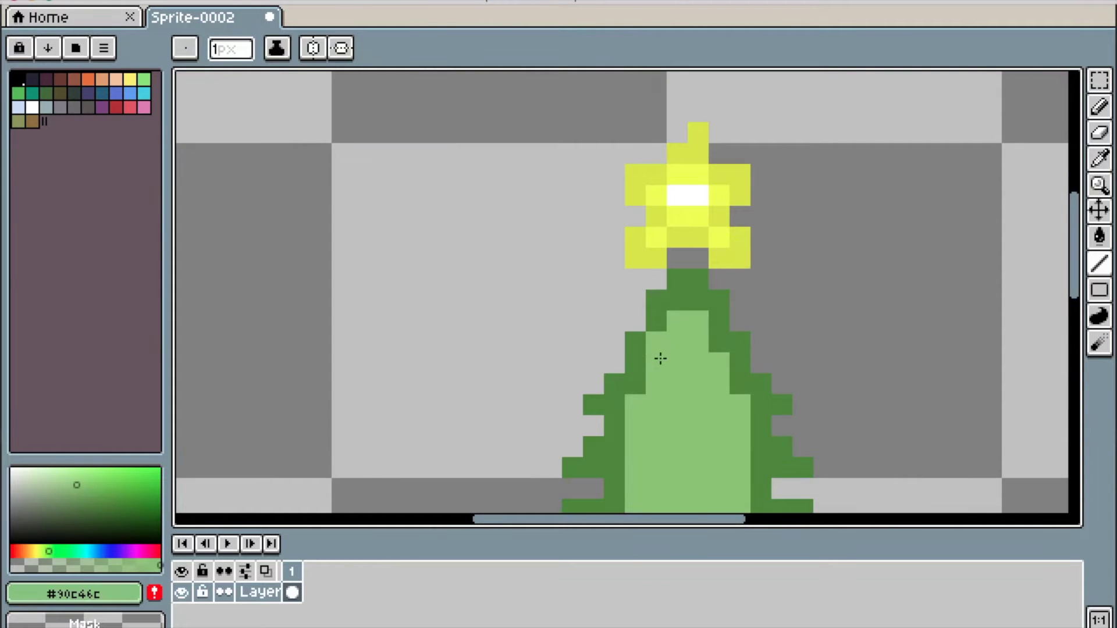
scroll(731, 387, down, 1)
scroll(593, 252, down, 2)
- Sample the dark green again and widen the shading along the foliage's upper left edge
scroll(543, 364, up, 3)
alt+click(517, 304)
click(540, 298)
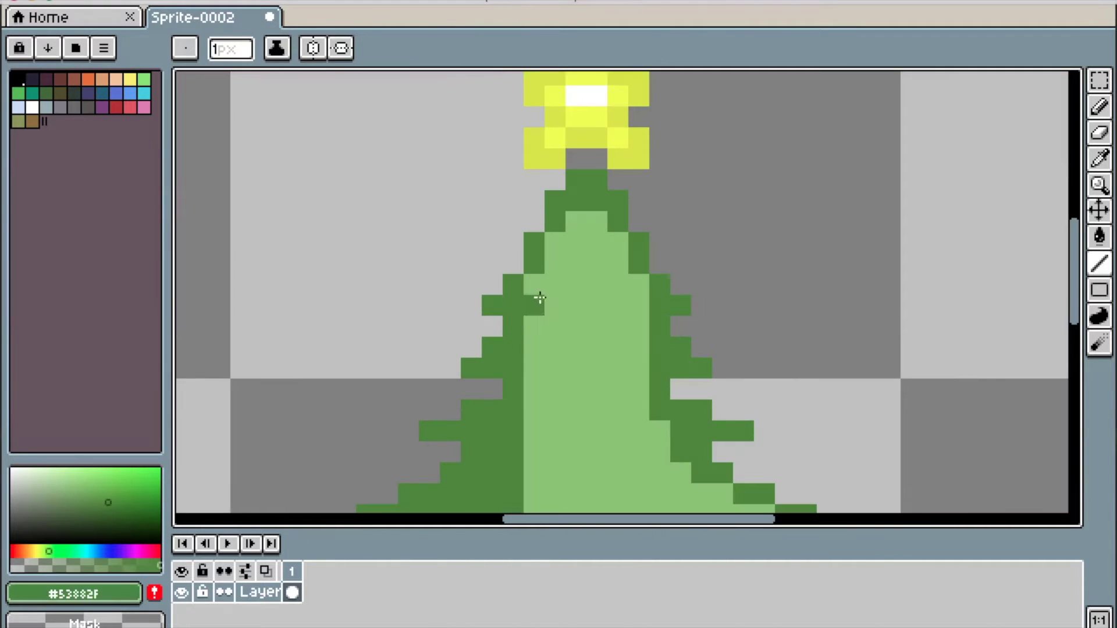
scroll(550, 240, down, 3)
scroll(407, 244, up, 2)
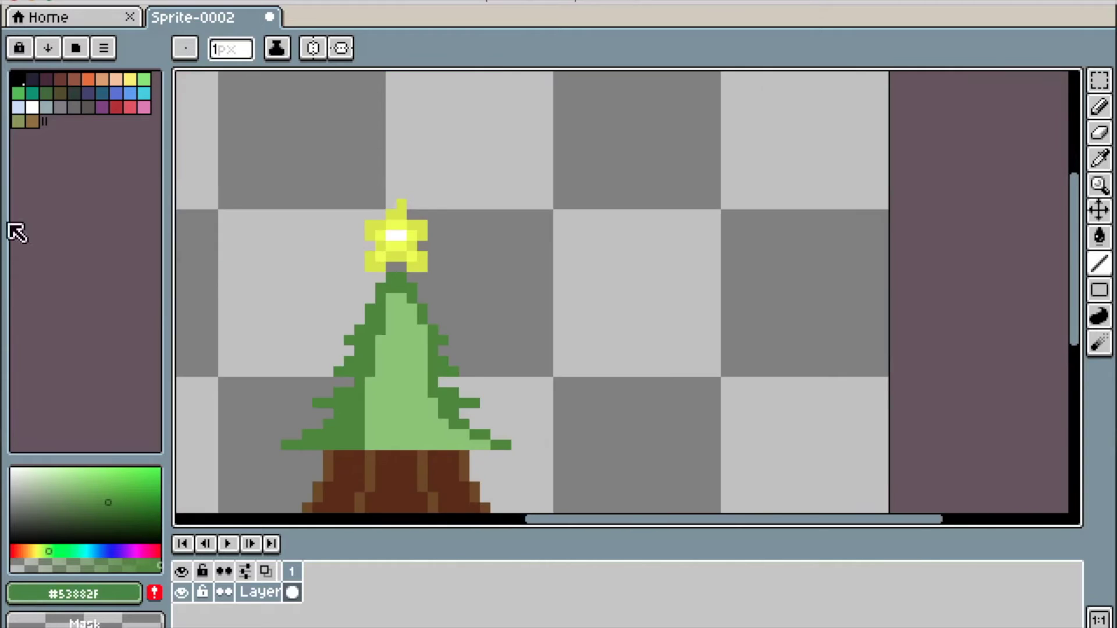
- Sample the bright green swatch and outline a narrow highlight inside the light green area of the foliage
scroll(227, 249, down, 1)
alt+click(228, 250)
scroll(392, 371, up, 2)
scroll(312, 230, up, 2)
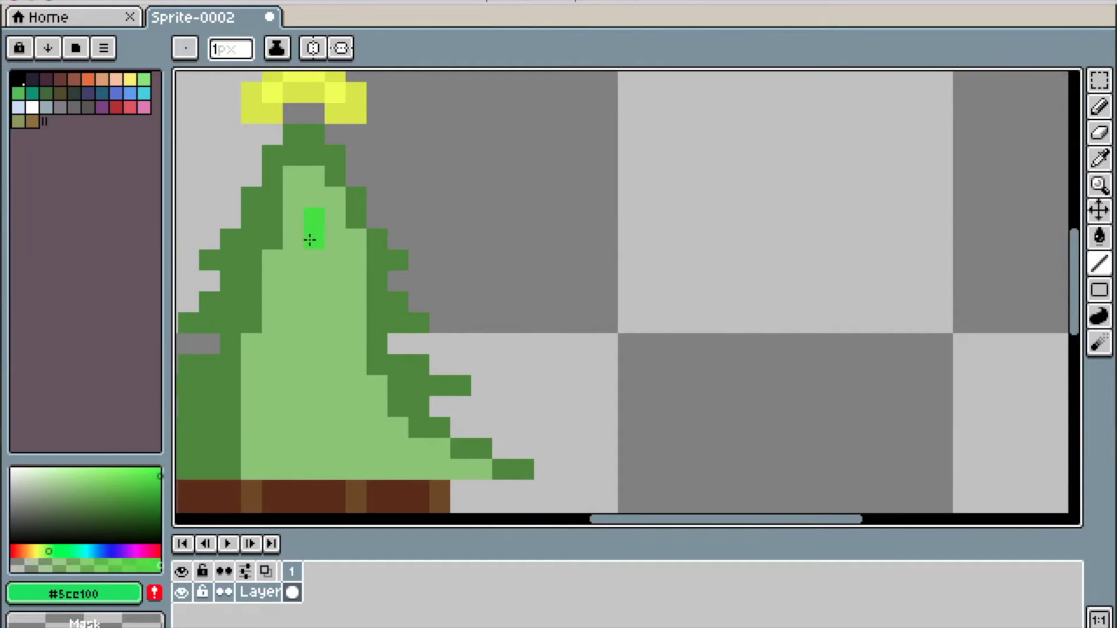
key(ctrl+z)
drag(272, 384, 290, 455)
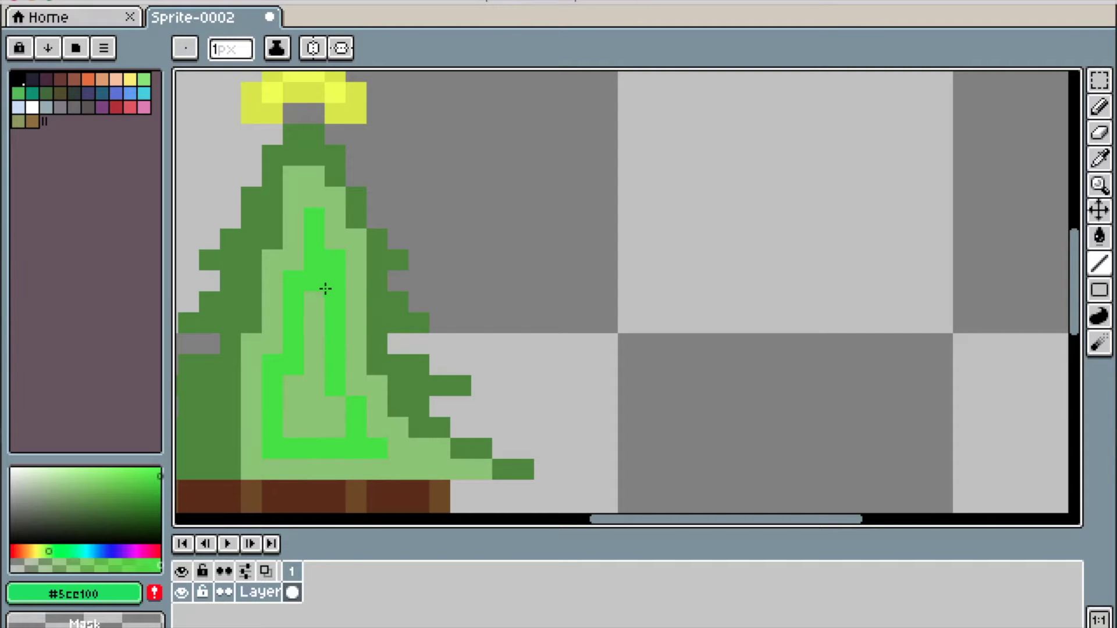
- Fill the inside of the narrow highlight outline with bright green
key(g)
scroll(431, 438, down, 2)
scroll(341, 319, up, 2)
click(314, 326)
scroll(550, 363, down, 2)
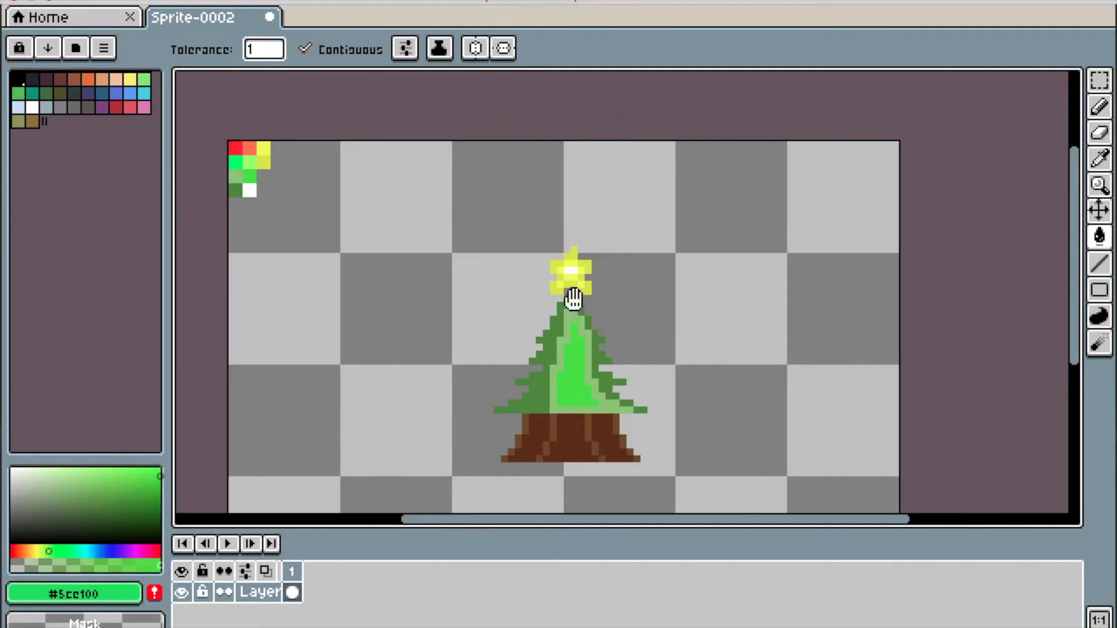
- Sample the red swatch and place single red light pixels along both sides of the dark green foliage
key(i)
click(340, 163)
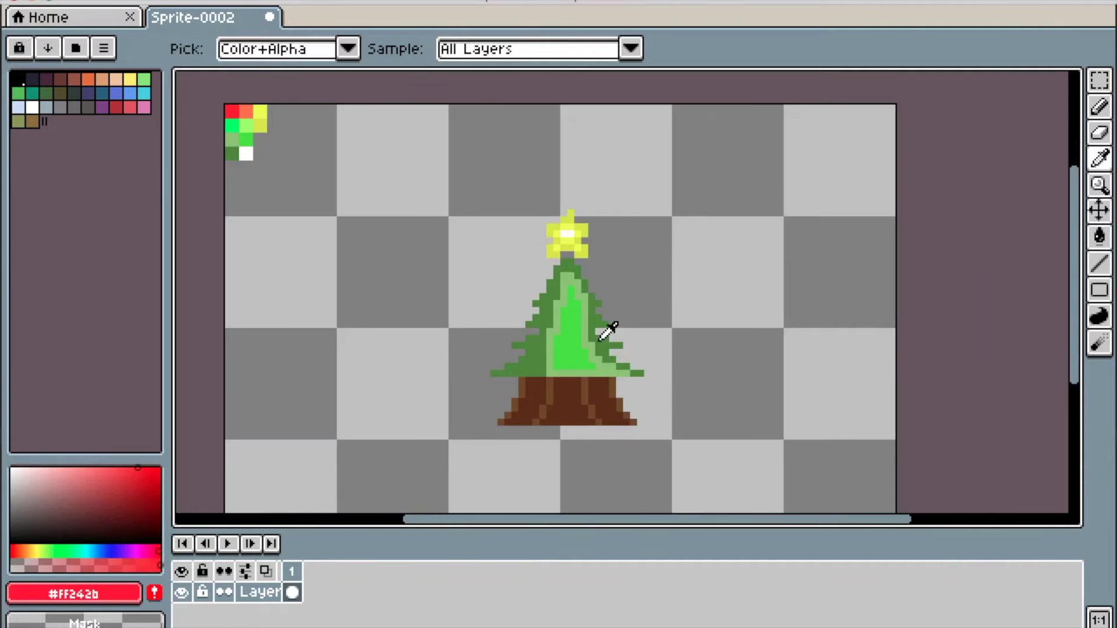
key(b)
scroll(606, 327, up, 3)
click(516, 316)
scroll(818, 245, down, 3)
click(683, 329)
click(213, 454)
click(297, 374)
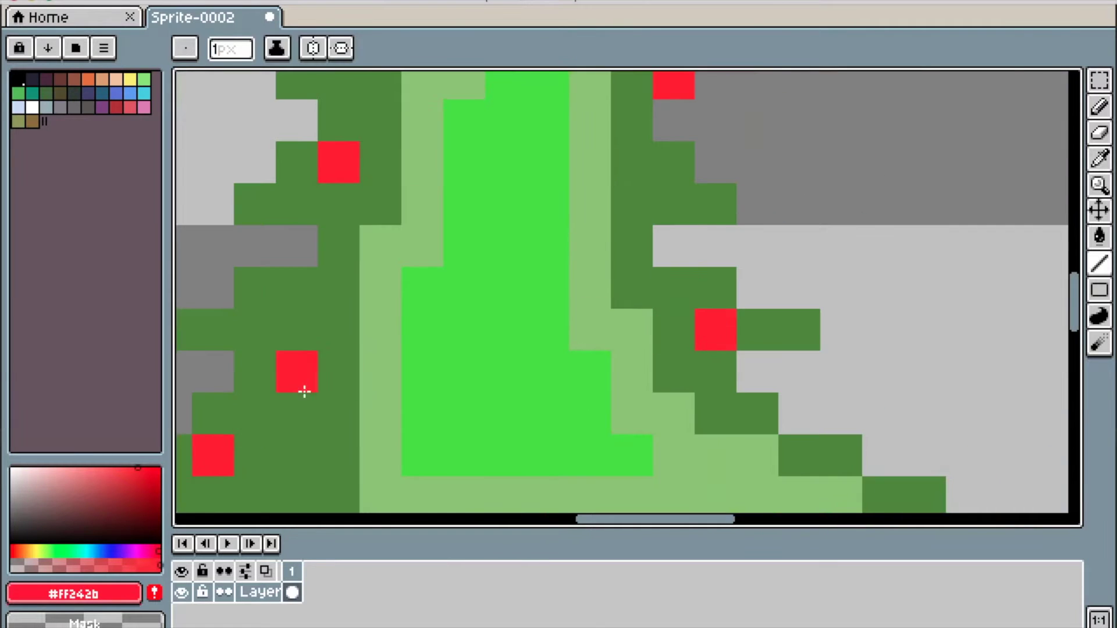
- Sample the mint green swatch and place single green light pixels near the top of the foliage
scroll(760, 382, down, 3)
scroll(698, 349, down, 1)
key(i)
click(258, 150)
key(b)
scroll(274, 194, up, 3)
click(395, 279)
click(509, 260)
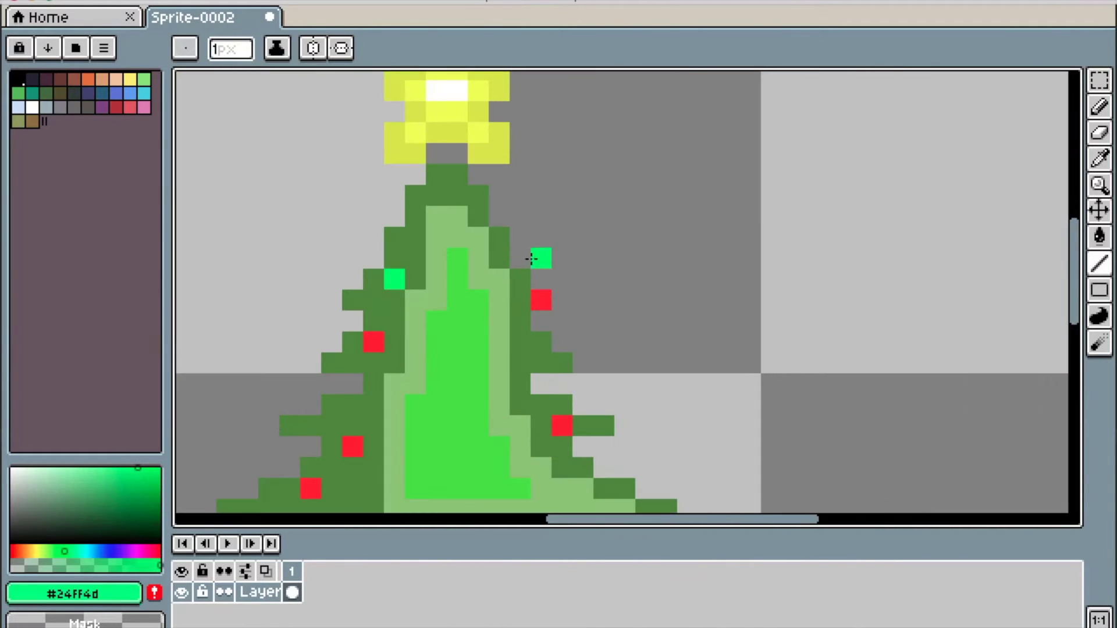
- Add more mint green light pixels along the middle and lower branches on both sides of the foliage
scroll(560, 349, down, 2)
click(579, 404)
scroll(524, 407, left, 2)
click(464, 414)
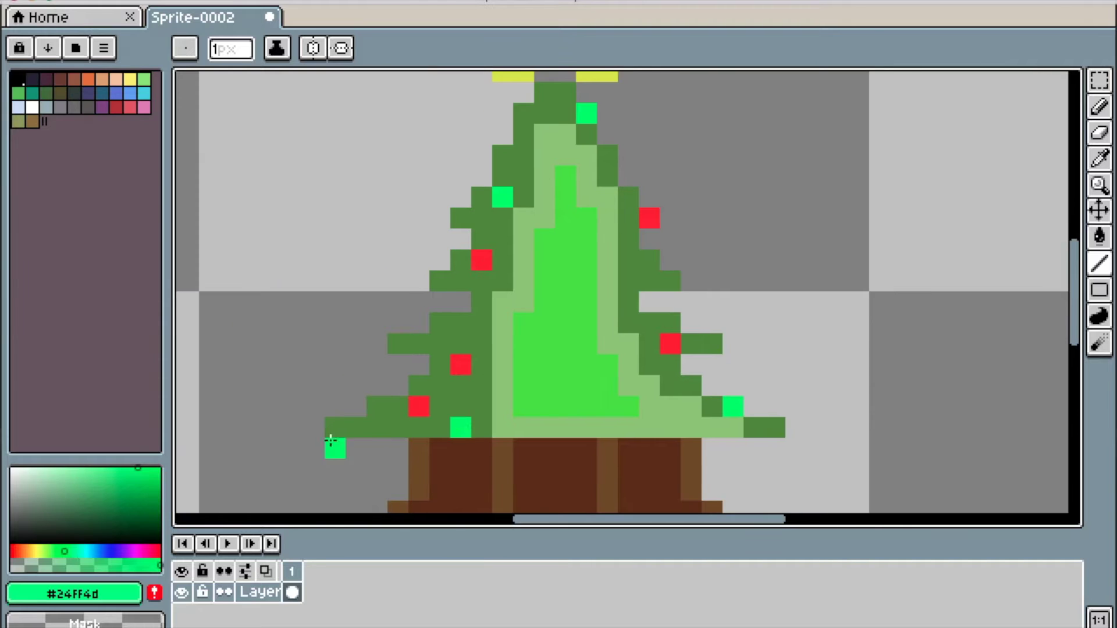
scroll(658, 379, down, 2)
scroll(658, 379, up, 3)
click(700, 184)
click(701, 309)
scroll(910, 375, down, 2)
scroll(903, 396, down, 2)
scroll(393, 339, down, 1)
scroll(394, 340, up, 2)
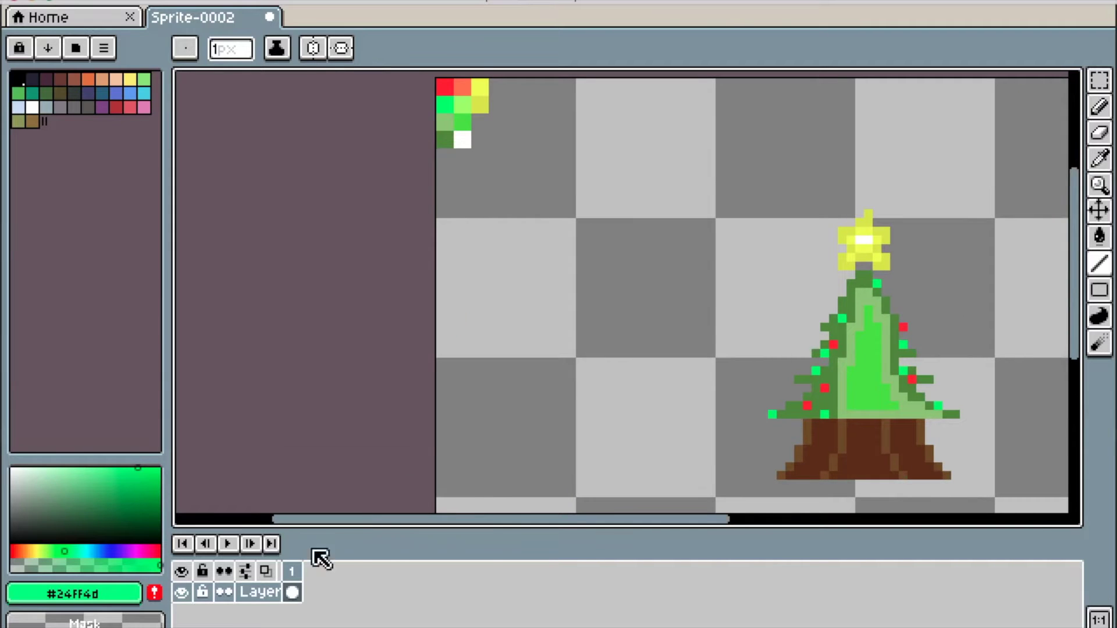
- Add a new layer above the tree layer
right_click(351, 502)
click(317, 489)
click(275, 608)
- Sample the light green swatch, make the colour translucent and set the Pencil size to 3 px
scroll(461, 254, up, 2)
key(i)
scroll(462, 254, up, 1)
scroll(568, 382, down, 1)
scroll(287, 424, right, 2)
scroll(358, 357, up, 3)
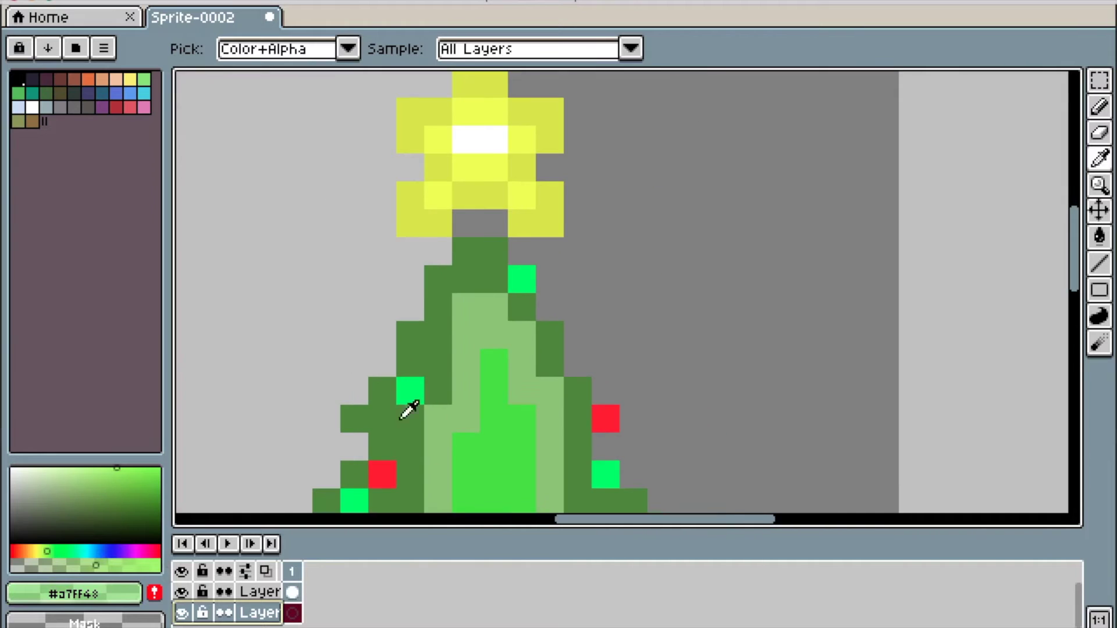
key(b)
key(ctrl+plus)
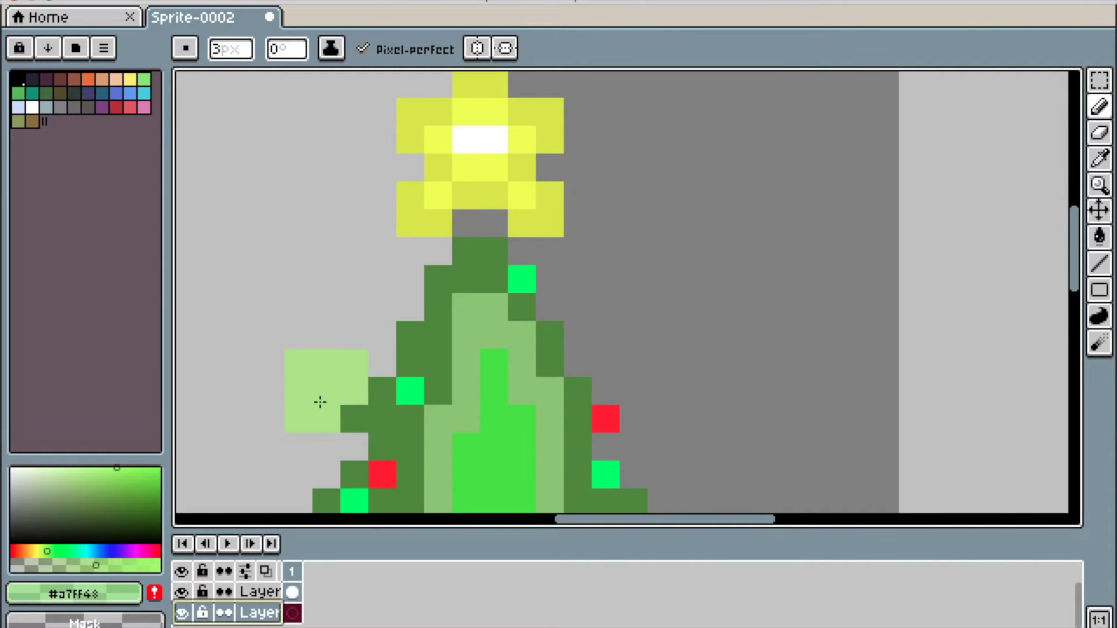
- On the upper layer, stamp translucent light green glows around the upper and middle green lights
click(260, 592)
click(411, 391)
click(522, 277)
click(606, 474)
drag(652, 433, 850, 268)
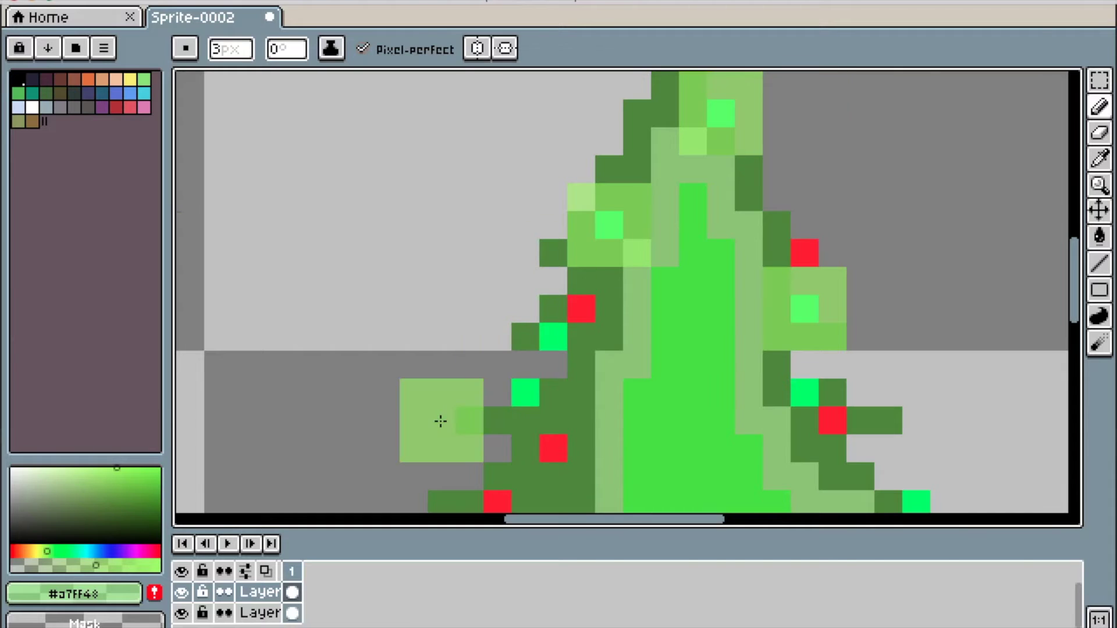
mouse_move(500, 387)
mouse_down()
mouse_move(545, 371)
mouse_move(514, 397)
mouse_move(543, 344)
mouse_up()
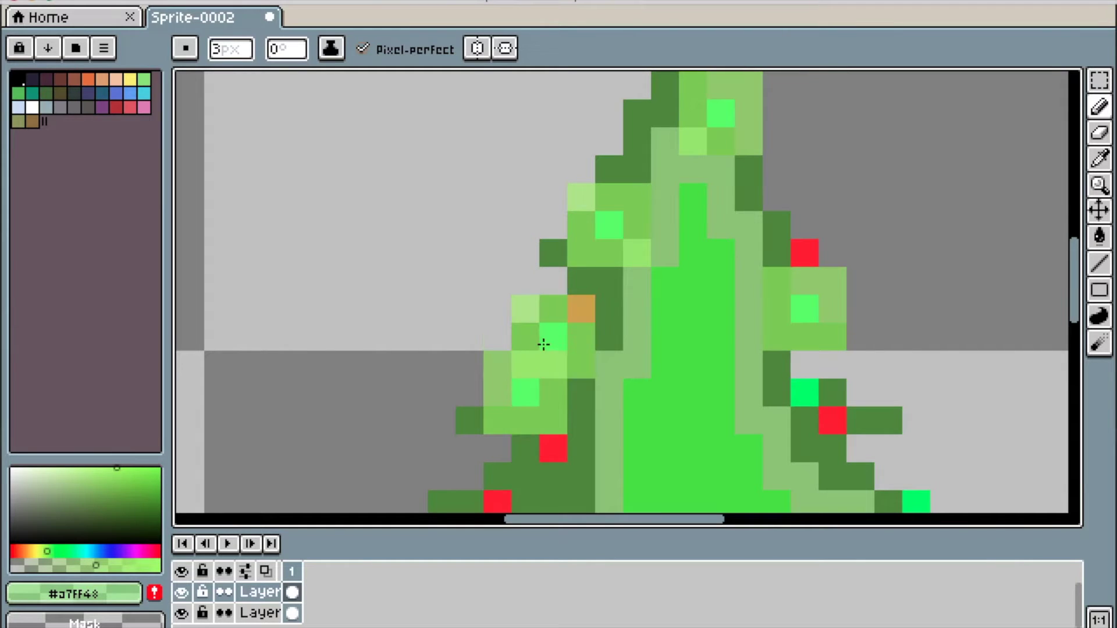
- Stamp the same translucent green glow around the green lights on the lowest branches
scroll(543, 344, down, 4)
click(309, 307)
click(840, 281)
scroll(927, 274, down, 3)
scroll(878, 343, up, 1)
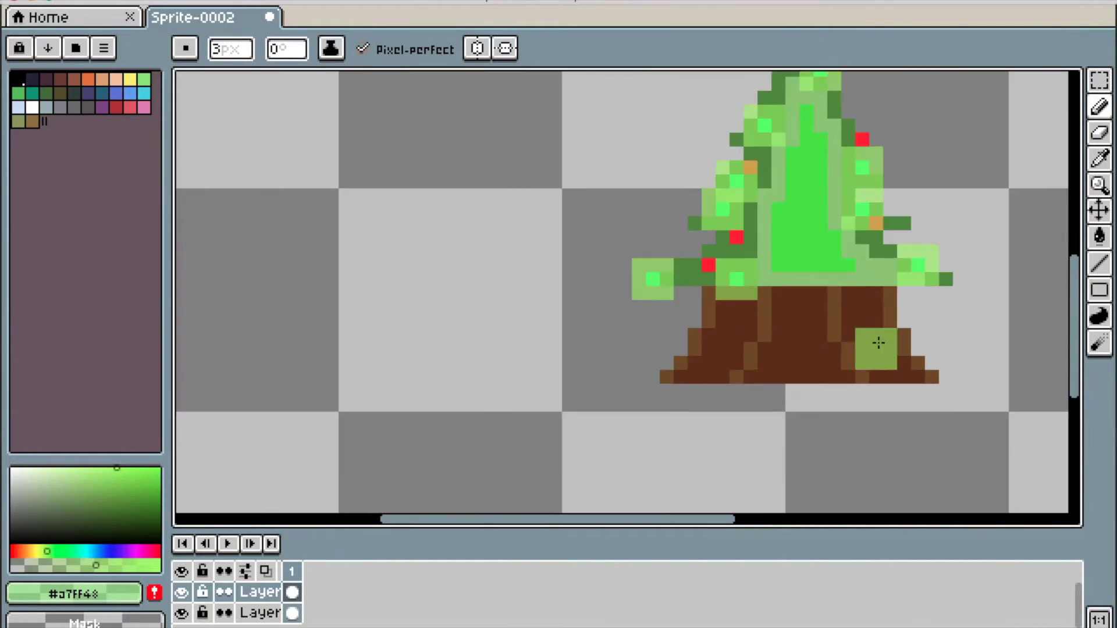
- Sample the orange-red swatch as a translucent colour and stamp 3 px glows around the red lights
scroll(879, 343, up, 3)
scroll(457, 312, up, 2)
key(i)
click(417, 224)
scroll(233, 466, up, 2)
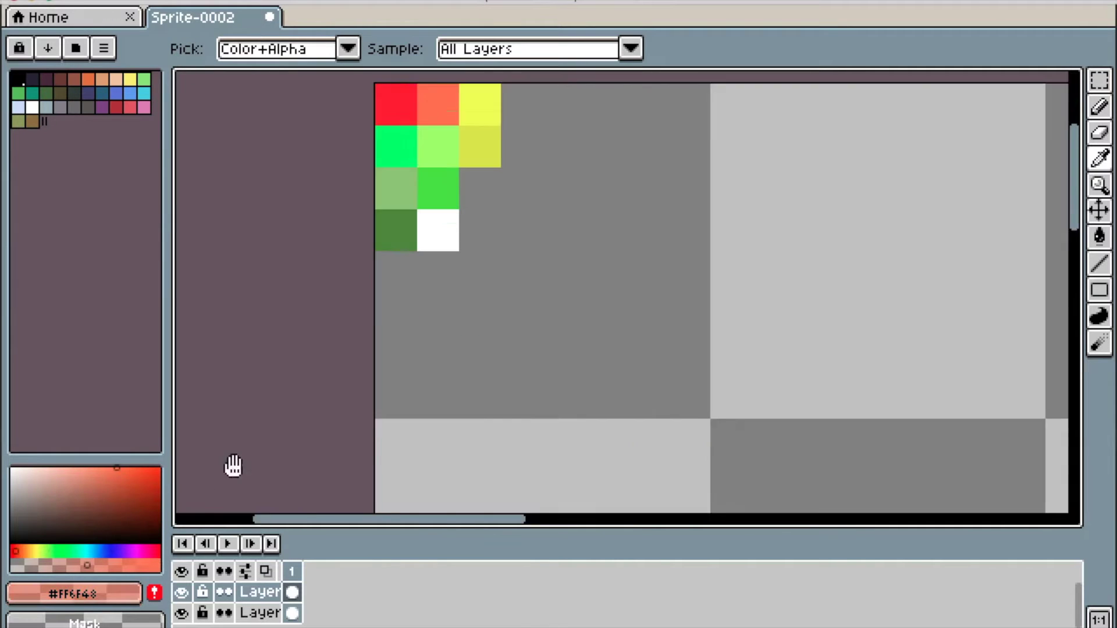
drag(233, 465, 526, 182)
key(b)
click(615, 469)
scroll(615, 469, down, 3)
click(531, 294)
drag(534, 407, 444, 449)
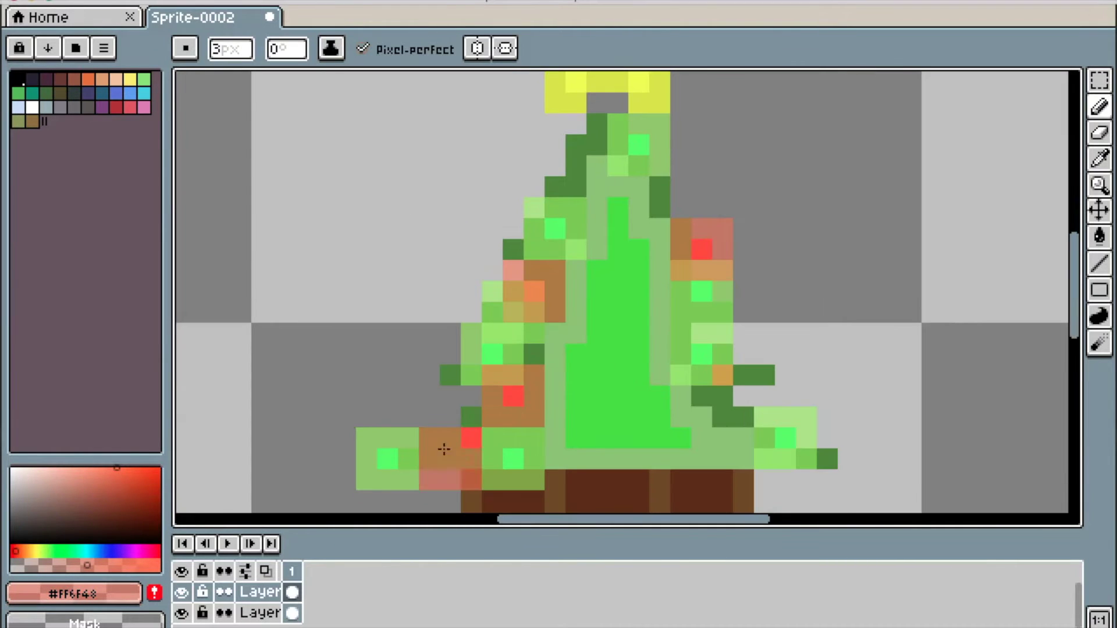
click(722, 375)
scroll(799, 297, down, 1)
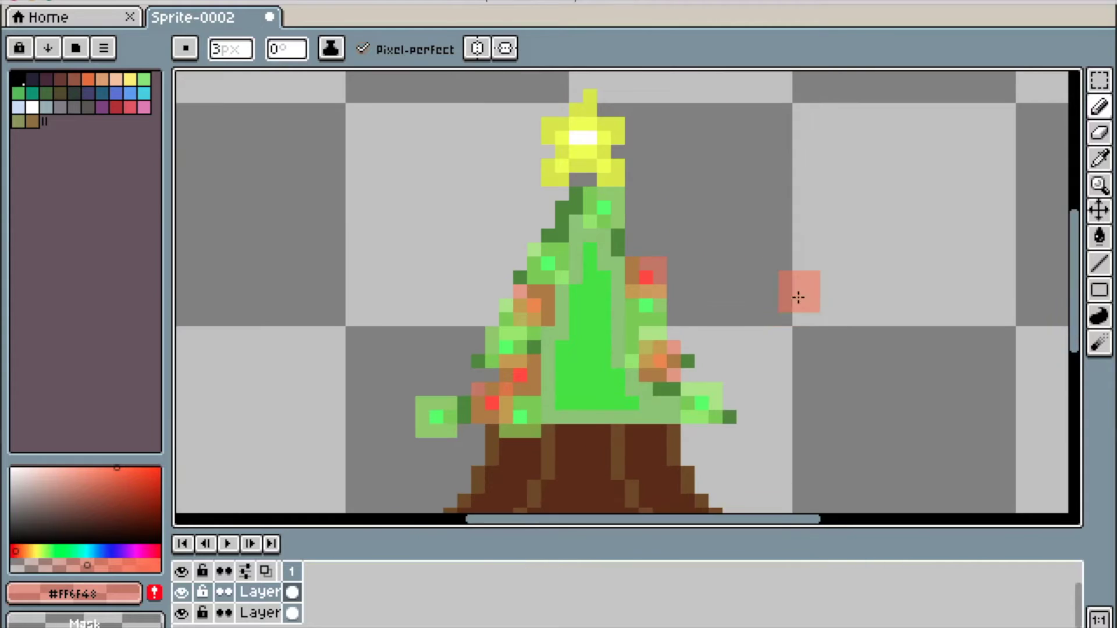
- Sample the bright green of a glowing light and repaint the covered green light on the lower right branches
scroll(448, 429, up, 1)
key(i)
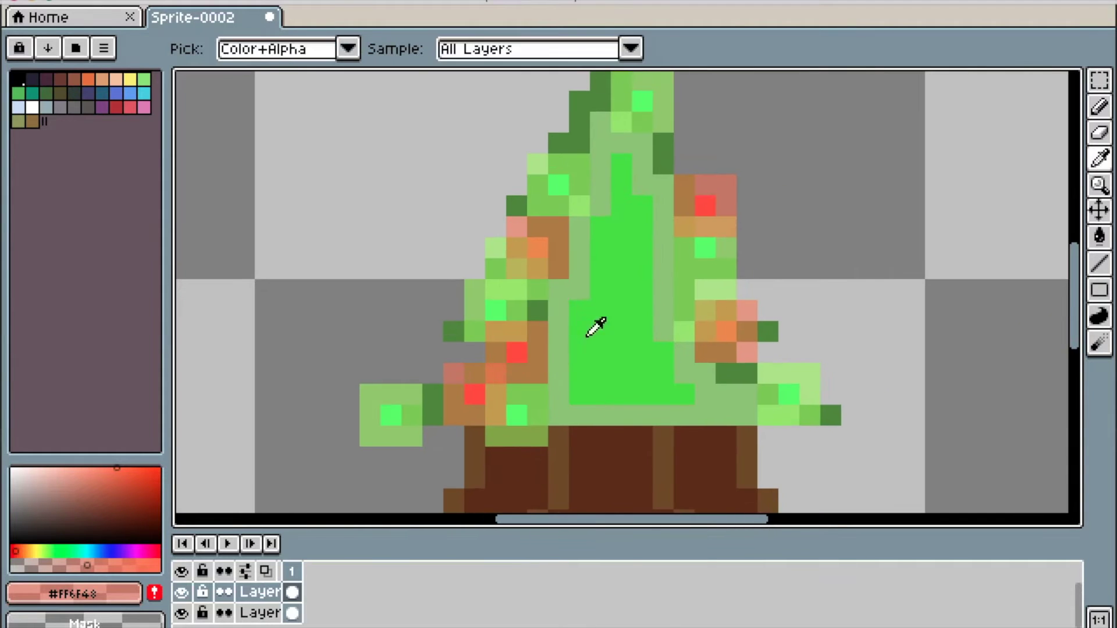
click(705, 250)
key(b)
click(692, 334)
- Sample the bright red #FF4A3A from a glowing light and repaint the covered red light on the lower right branch
alt+click(518, 349)
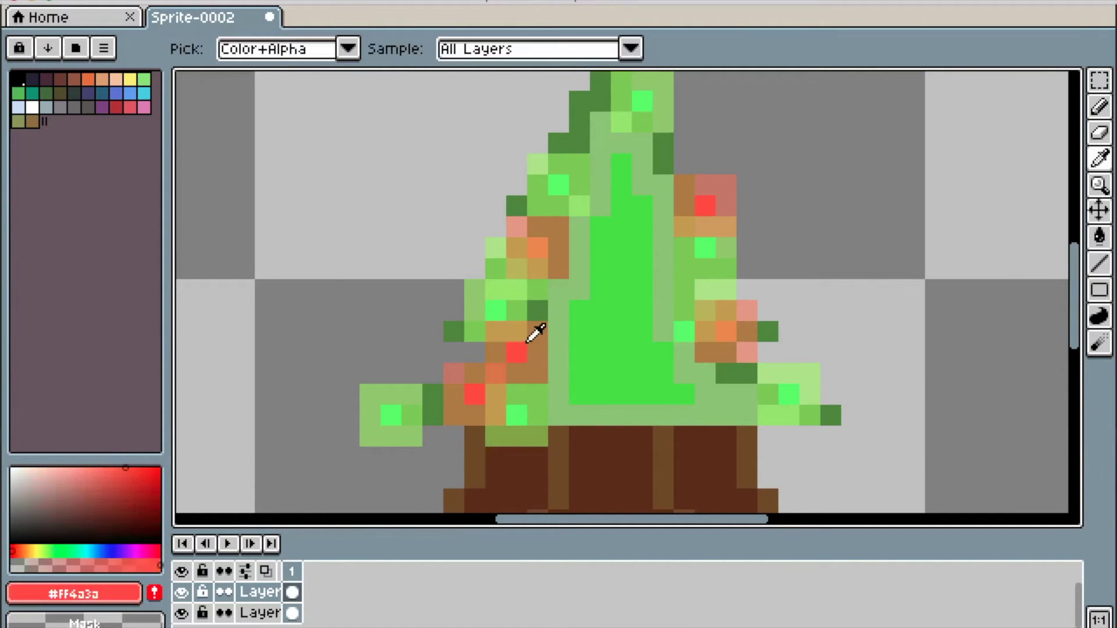
click(705, 332)
shift+click(766, 332)
key(ctrl+z)
key(ctrl+z)
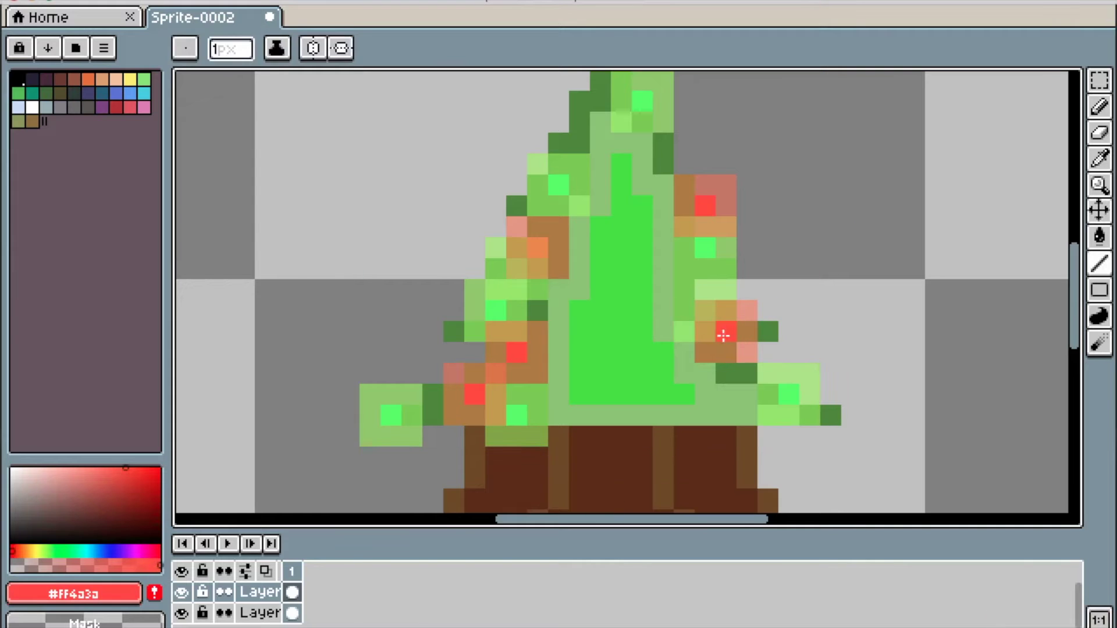
click(726, 332)
alt+click(685, 332)
click(743, 364)
scroll(882, 262, down, 3)
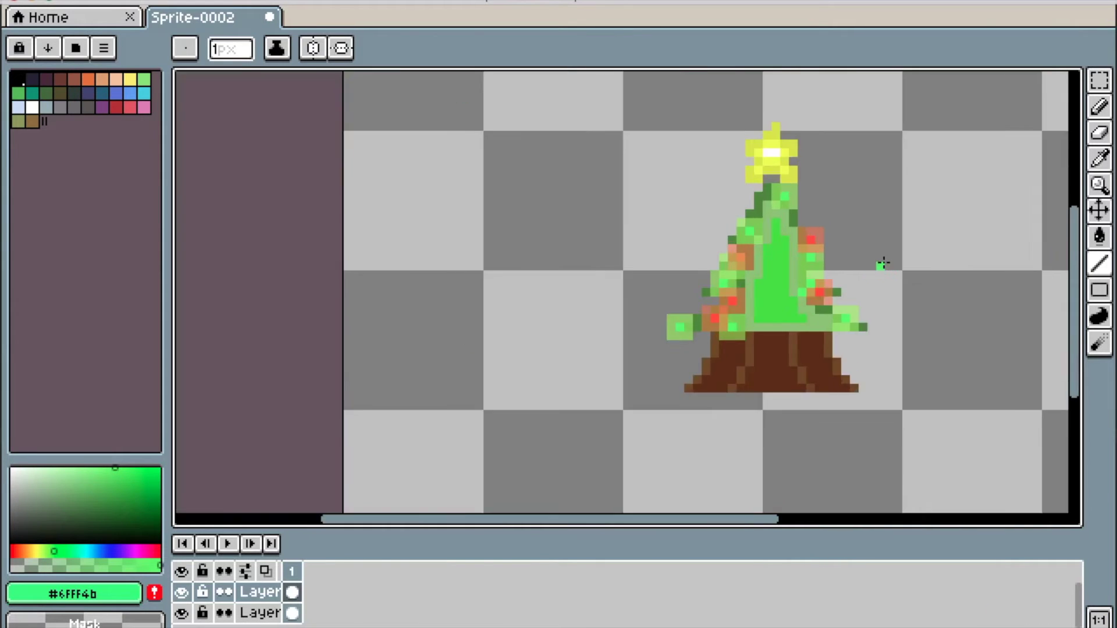
- Sample green tones from the glow around the right-hand lights and try touching up the neighbouring pixels
scroll(896, 186, up, 5)
key(i)
alt+click(506, 306)
click(878, 107)
scroll(634, 332, down, 3)
scroll(651, 358, up, 3)
alt+click(550, 302)
click(592, 382)
scroll(582, 372, down, 1)
scroll(873, 145, up, 1)
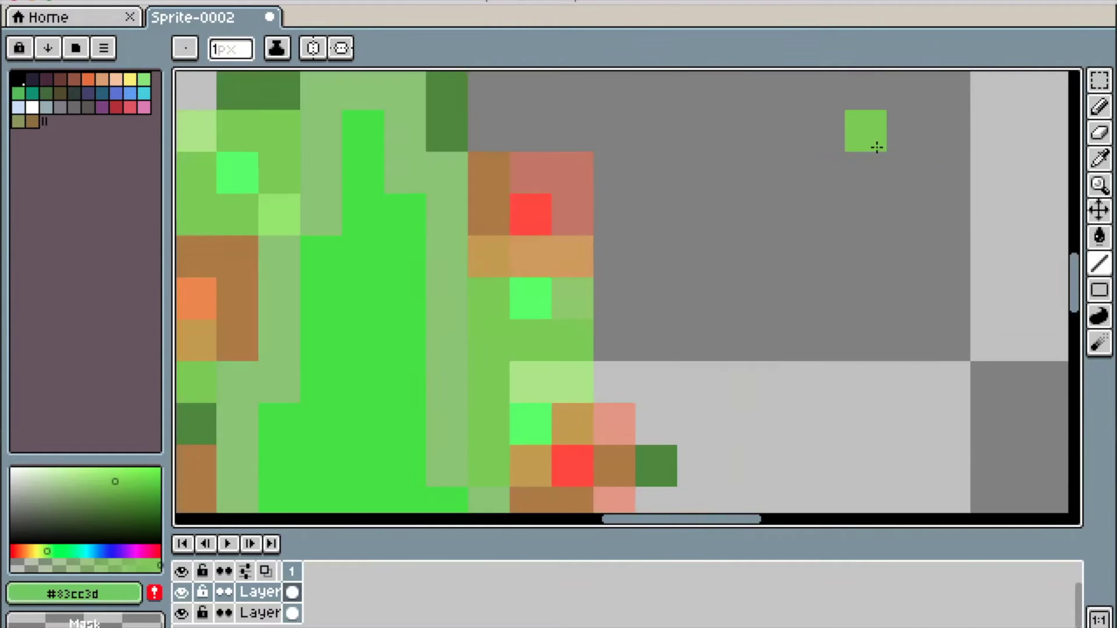
scroll(805, 172, down, 2)
scroll(755, 165, up, 1)
- Erase glow pixels around the right-hand lights and around the lowest red light on the left with a 1 px Eraser
key(e)
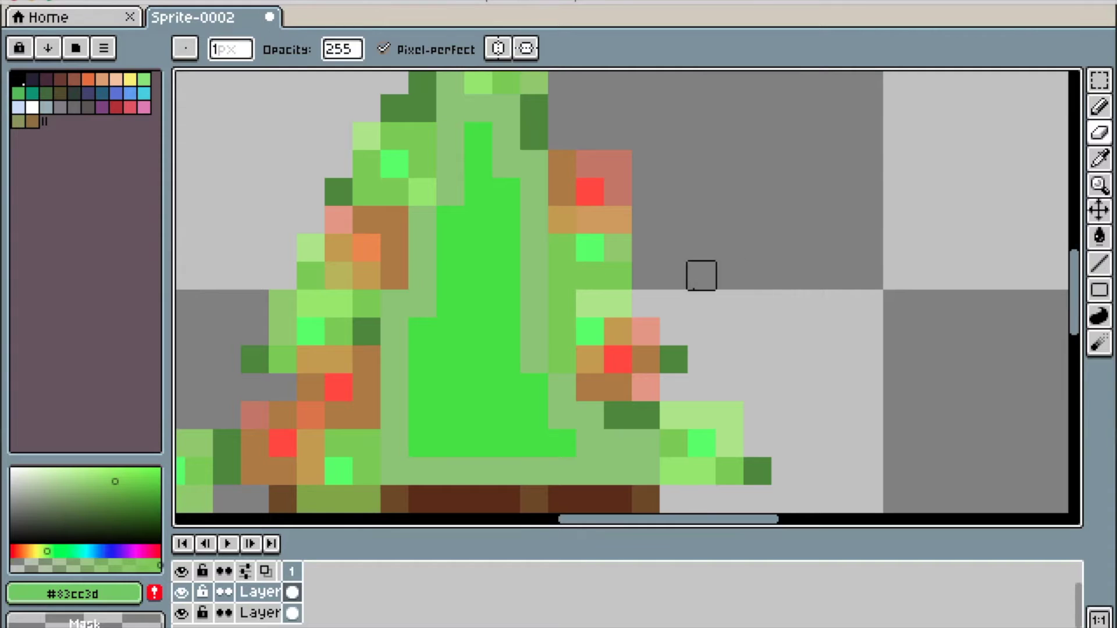
mouse_move(589, 360)
mouse_down()
mouse_move(645, 384)
mouse_move(589, 220)
mouse_up()
drag(571, 179, 617, 186)
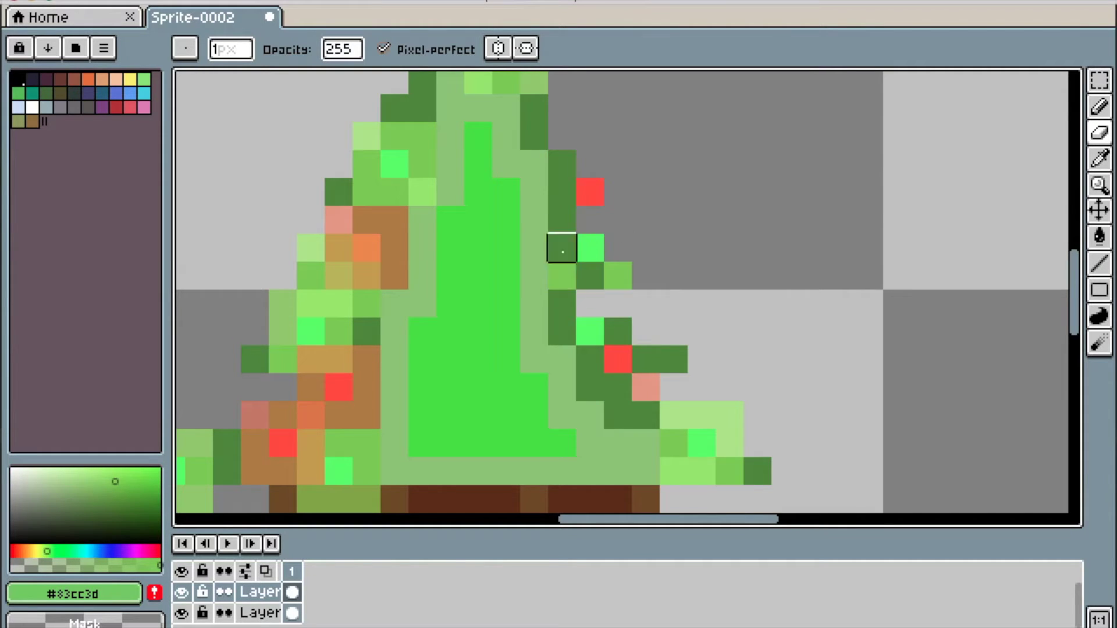
scroll(589, 276, down, 2)
scroll(700, 274, up, 2)
mouse_move(514, 268)
mouse_down()
mouse_move(500, 290)
mouse_move(540, 256)
mouse_move(487, 240)
mouse_up()
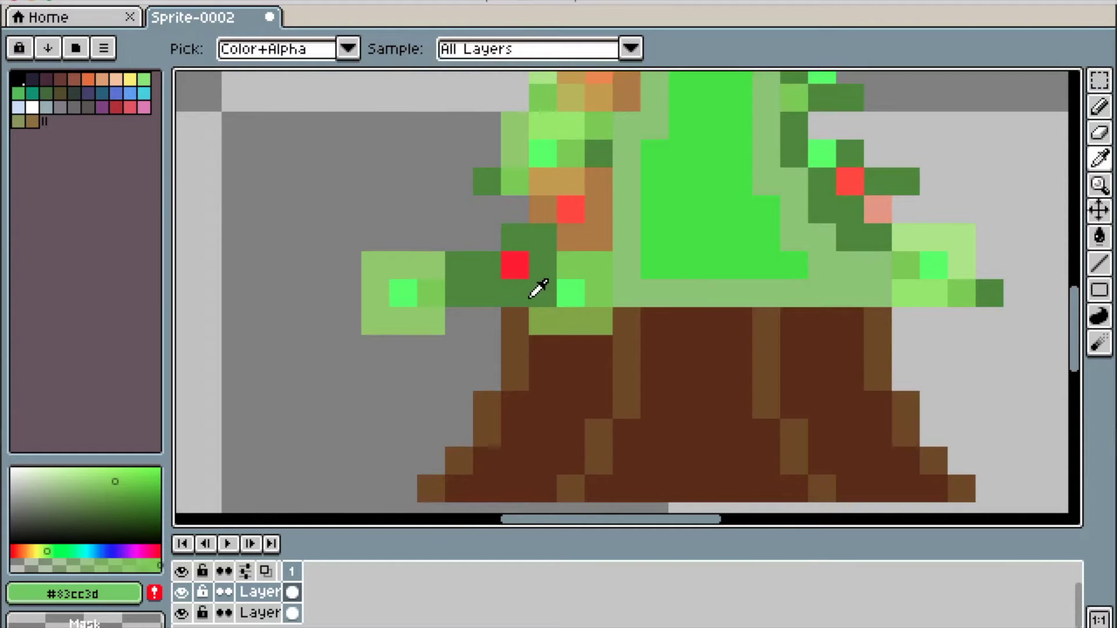
- On the tree layer, sample the dark green and paint over the lowest red light on the left
alt+click(481, 277)
click(515, 267)
scroll(532, 255, up, 2)
scroll(648, 279, down, 1)
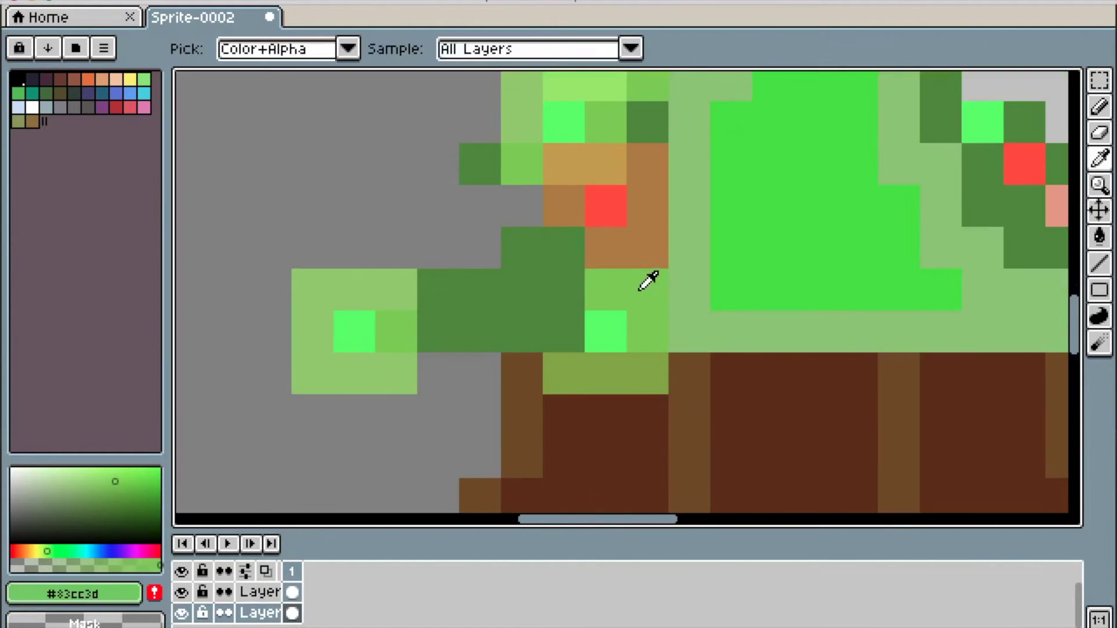
scroll(591, 244, down, 1)
scroll(603, 244, up, 2)
alt+click(602, 245)
key(ctrl+z)
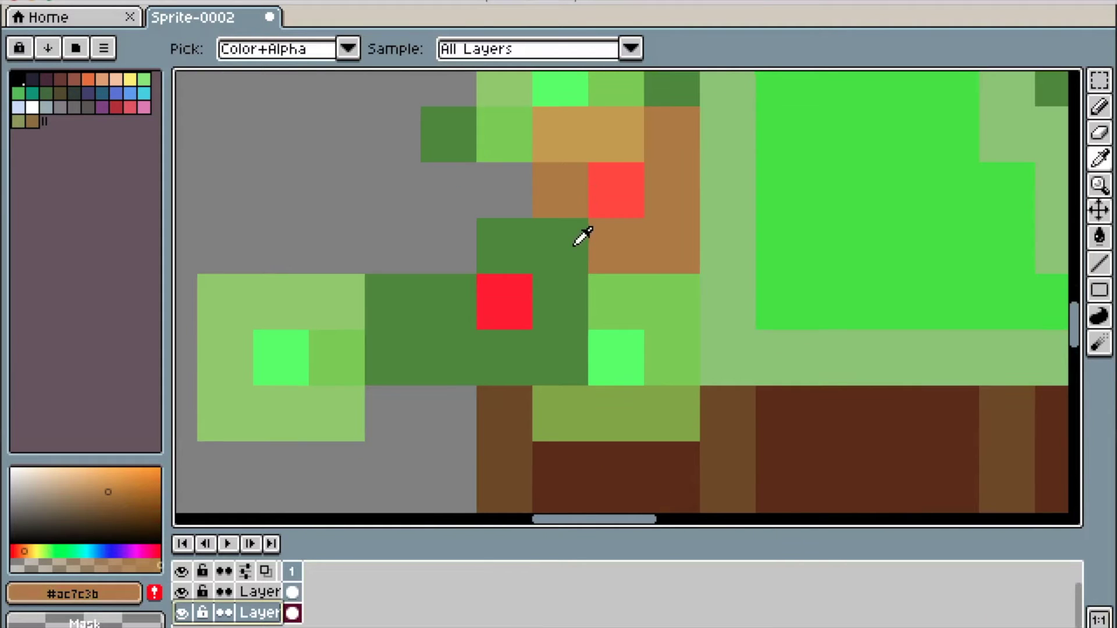
key(ctrl+y)
- Sample the bright red #FF4A3A and place a red light one pixel further left on the lower left branch
click(629, 181)
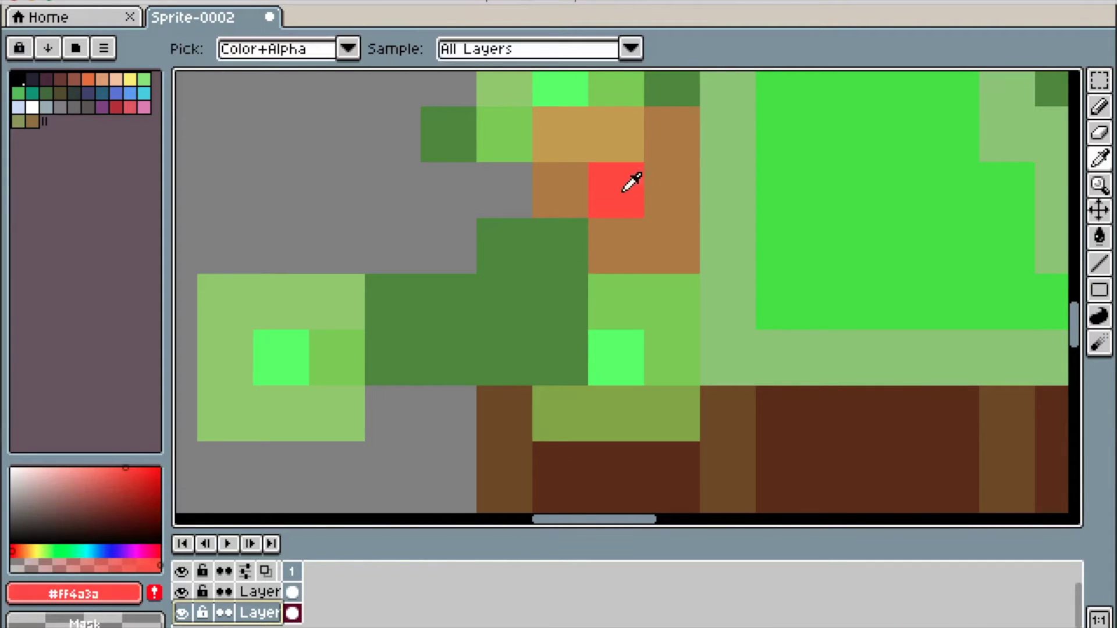
key(b)
click(463, 315)
alt+click(630, 237)
mouse_move(504, 245)
mouse_down()
mouse_move(504, 314)
mouse_move(418, 266)
mouse_up()
scroll(417, 266, down, 2)
key(ctrl+z)
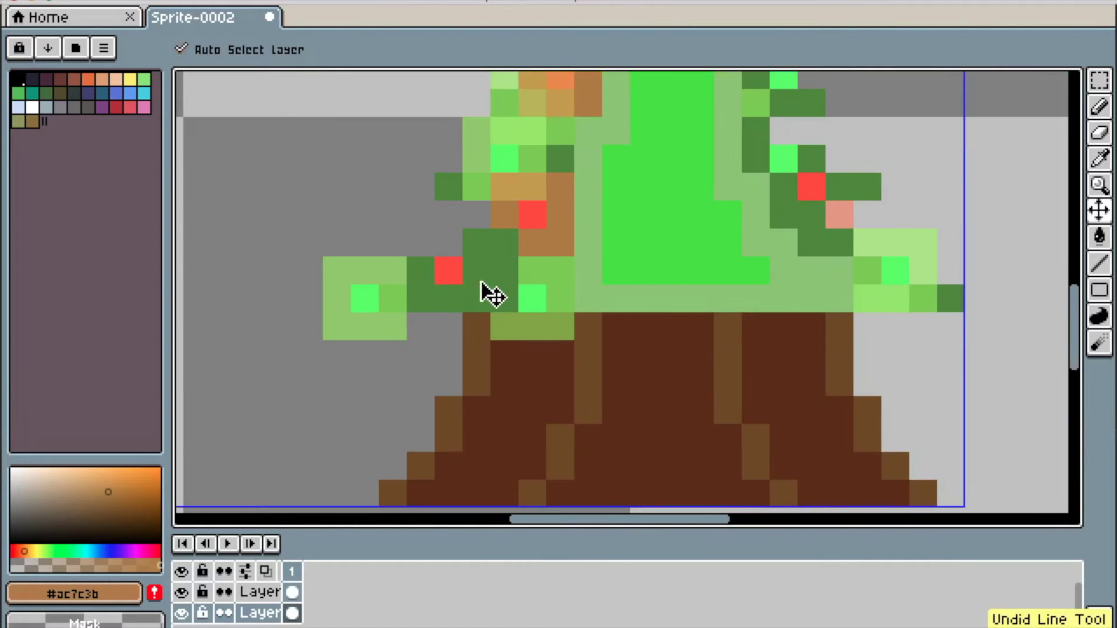
- On the upper layer, use translucent light green to restore the glow on the left of the green light above the trunk
drag(300, 189, 319, 224)
alt+click(410, 297)
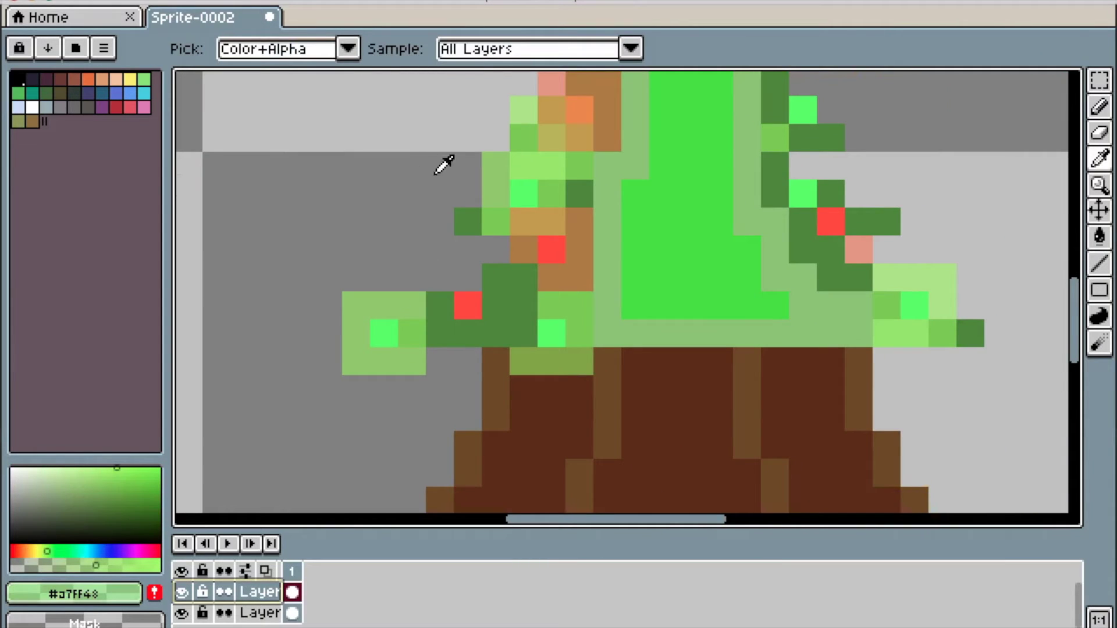
drag(524, 334, 516, 312)
- Paint a translucent orange-red #FF6F48 glow around the repositioned red light on the lower left branch
alt+click(556, 287)
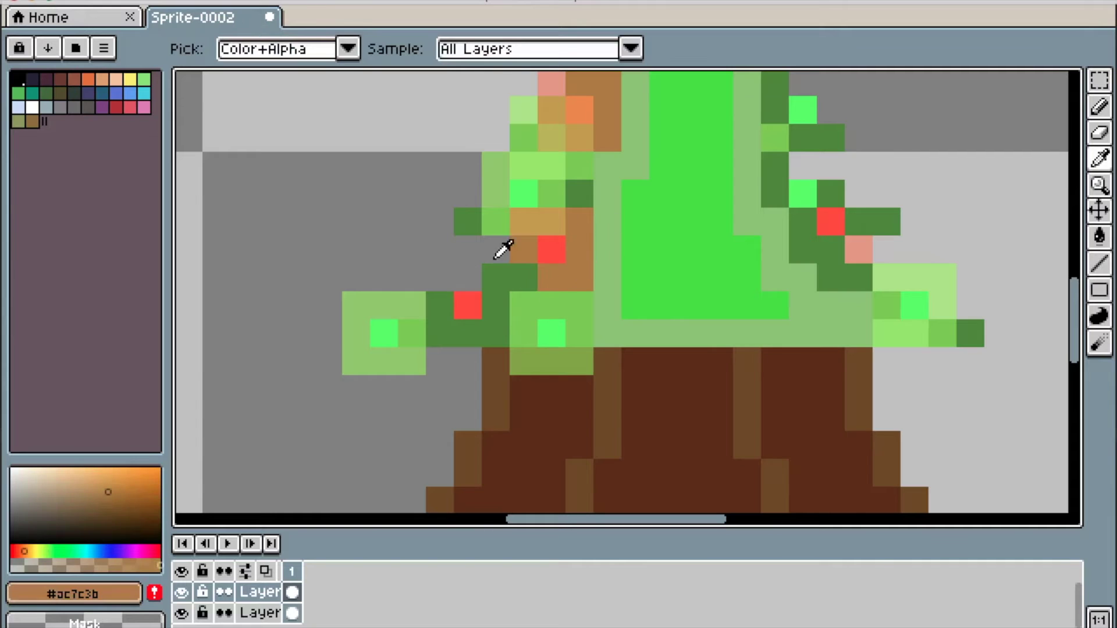
alt+click(468, 305)
scroll(553, 404, up, 2)
scroll(379, 291, down, 2)
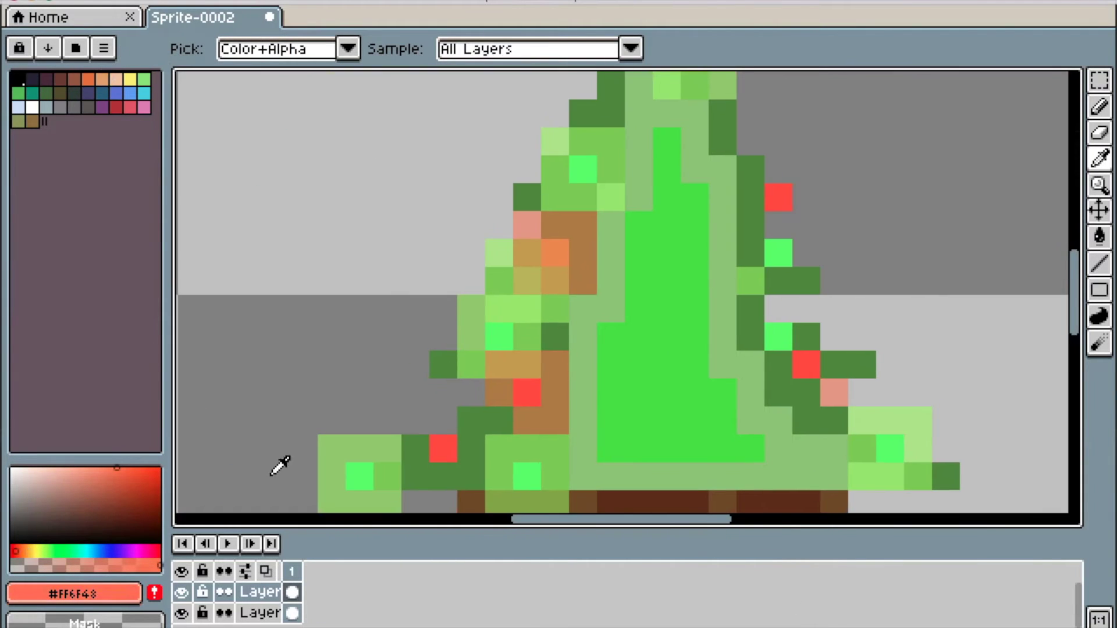
key(b)
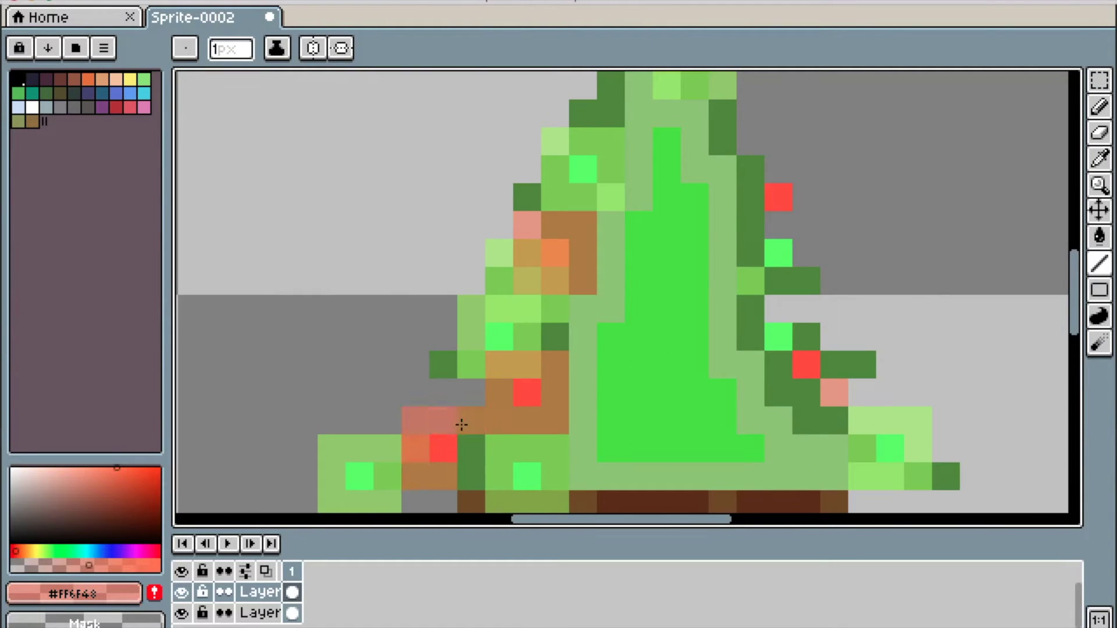
scroll(462, 425, down, 3)
scroll(675, 350, up, 3)
scroll(741, 419, up, 3)
scroll(766, 274, down, 1)
alt+click(581, 346)
scroll(603, 259, down, 1)
shift+click(644, 330)
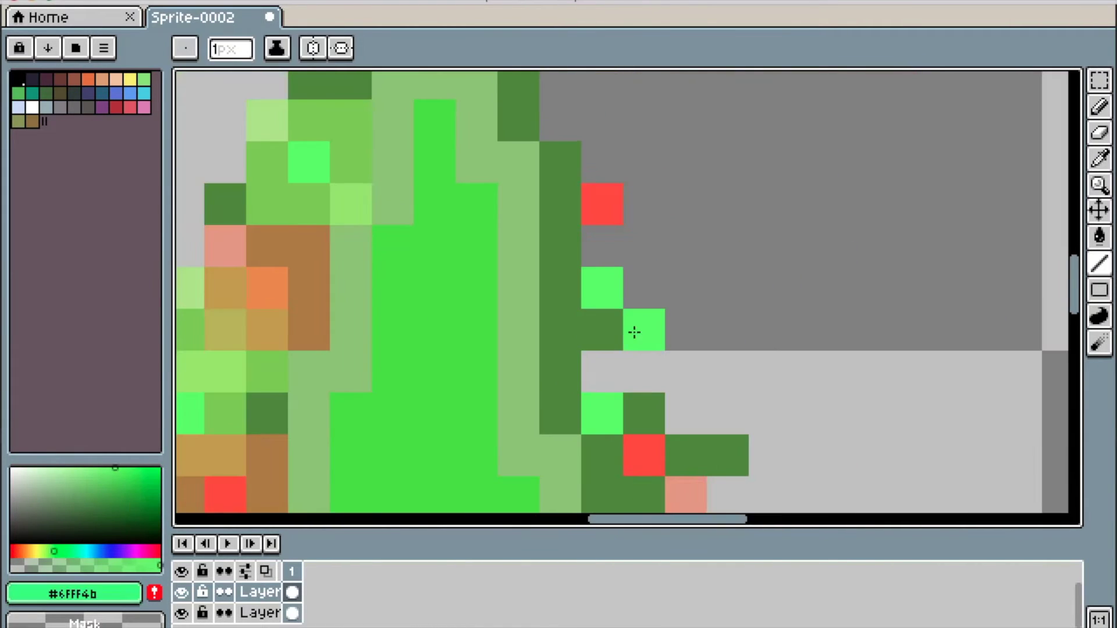
alt+click(601, 332)
key(ctrl+z)
- On the tree layer, move the upper right-hand green light one pixel down and right, using sampled bright and dark green
key(v)
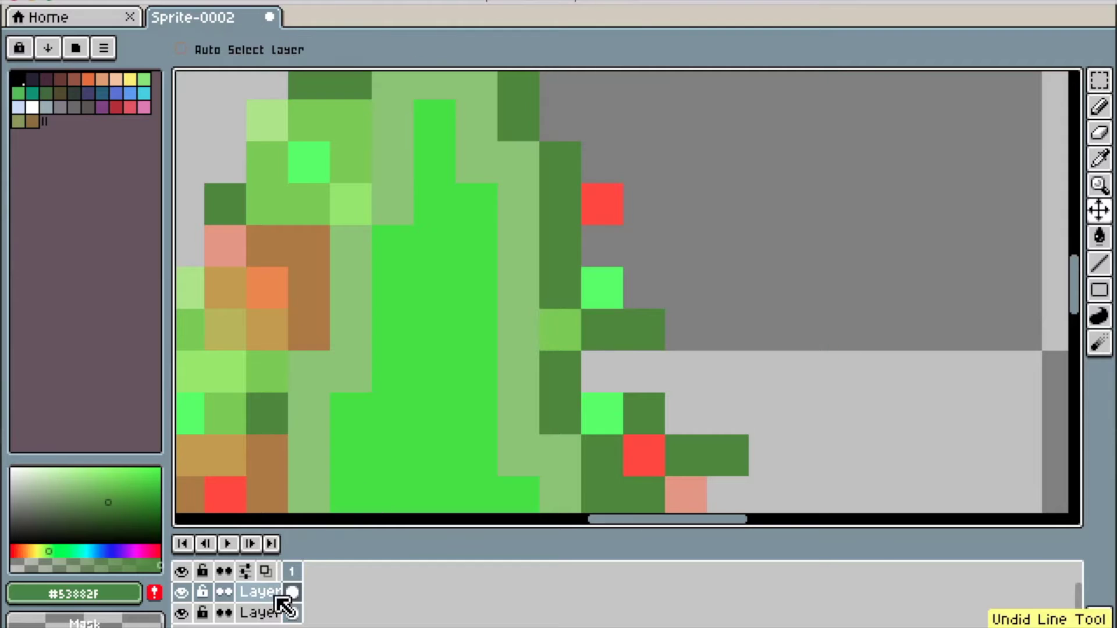
scroll(543, 297, down, 4)
scroll(494, 407, up, 3)
key(b)
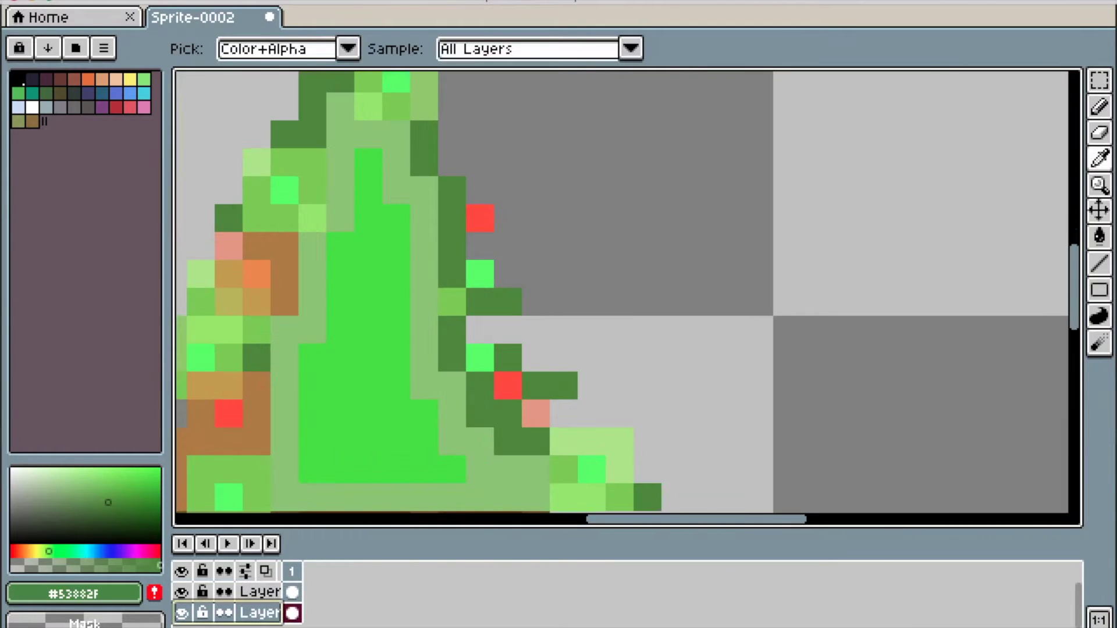
alt+click(504, 269)
click(534, 311)
alt+click(504, 297)
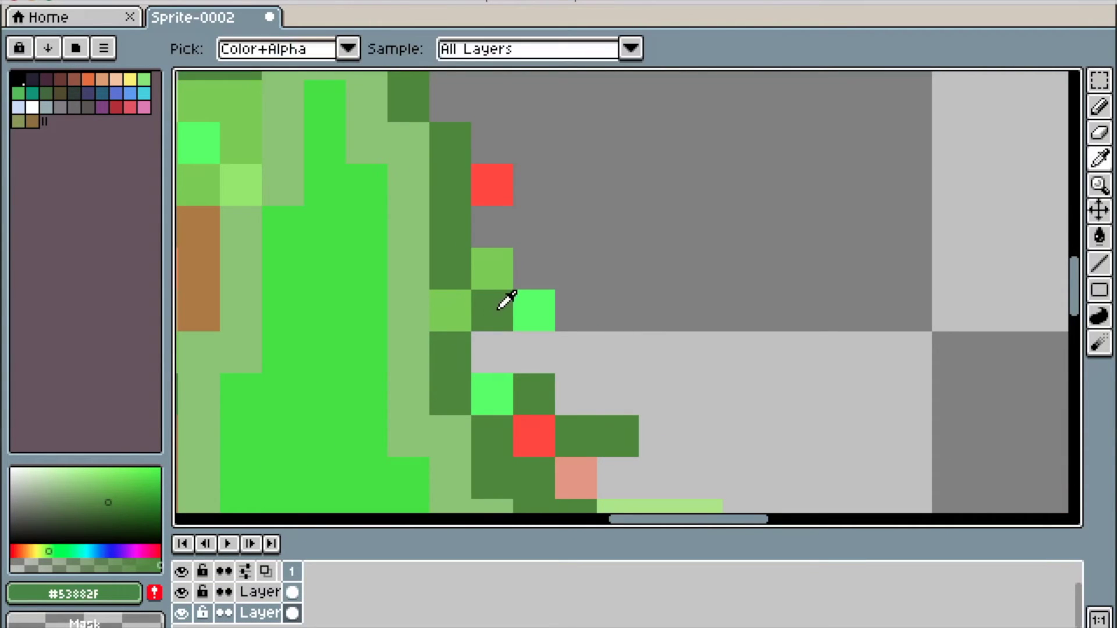
scroll(534, 318, down, 1)
click(534, 187)
key(ctrl+z)
scroll(534, 181, up, 1)
drag(736, 52, 448, 330)
key(i)
scroll(329, 393, up, 1)
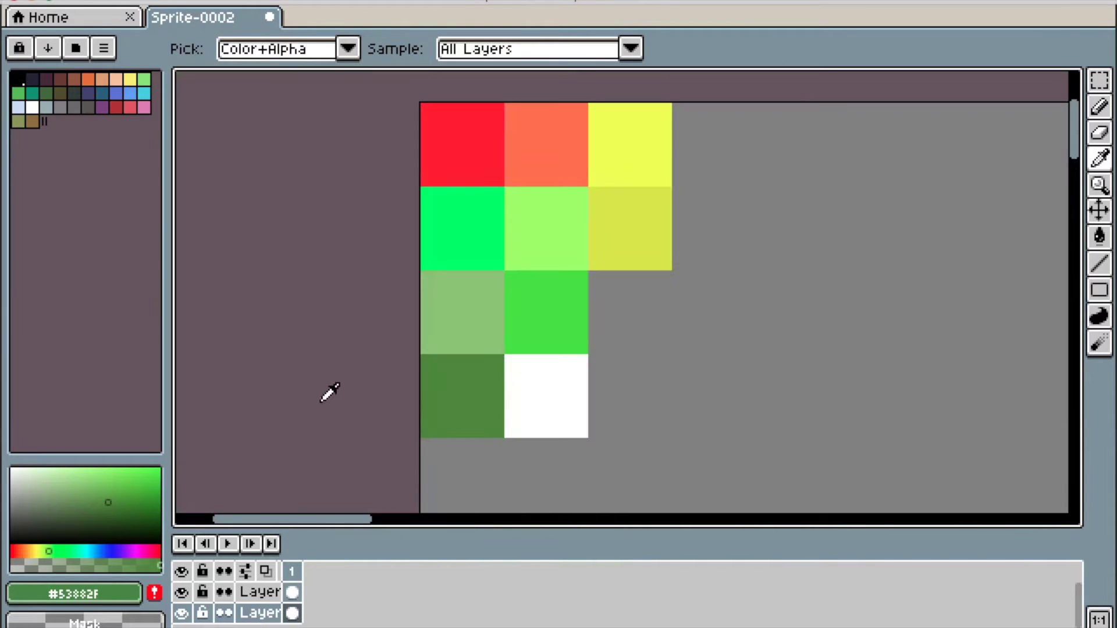
scroll(494, 401, down, 1)
mouse_move(494, 401)
mouse_down()
mouse_move(292, 192)
mouse_move(304, 356)
mouse_up()
- On the upper layer, erase the light-green glow left over beside the repositioned green light on the tree's right-hand edge
key(b)
click(629, 129)
key(e)
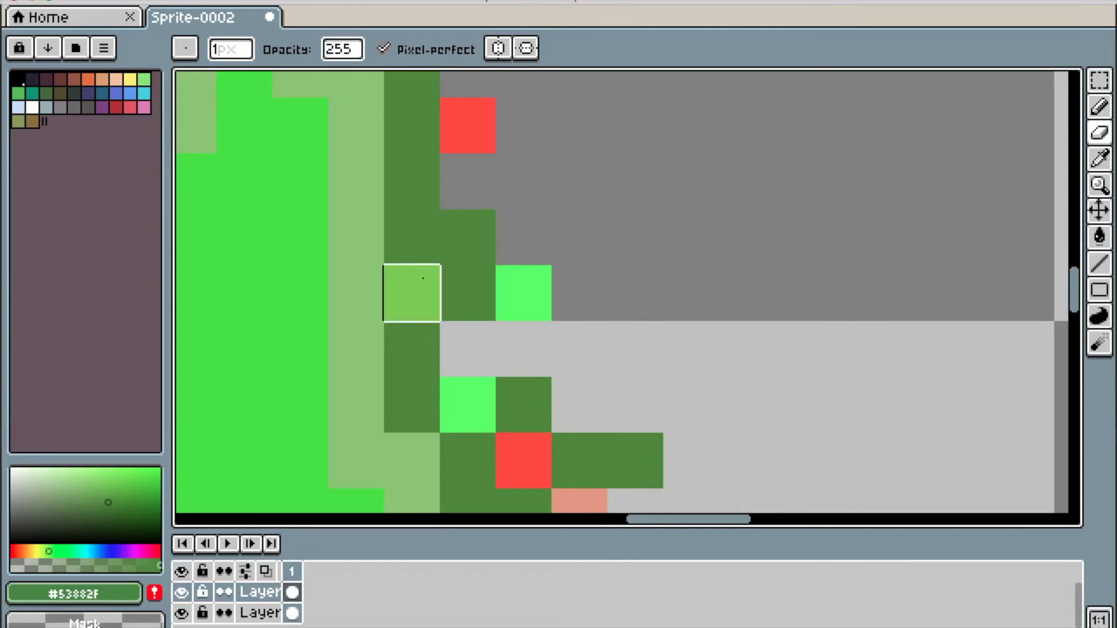
scroll(762, 363, down, 1)
click(552, 273)
scroll(771, 237, down, 4)
key(ctrl+z)
scroll(546, 191, up, 2)
scroll(546, 190, down, 1)
- Sample the translucent light green #A7FF48 and paint a glow around the repositioned green light on the tree's right-hand edge
key(i)
click(715, 356)
scroll(715, 356, down, 1)
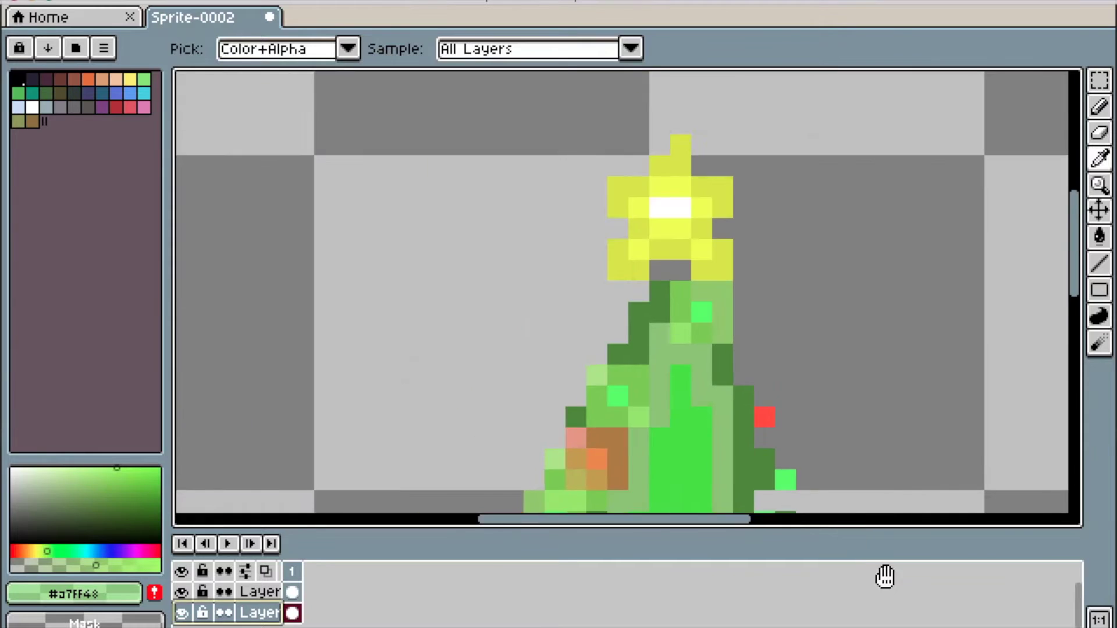
key(b)
scroll(544, 437, up, 2)
click(638, 238)
drag(638, 238, 680, 349)
scroll(680, 349, down, 1)
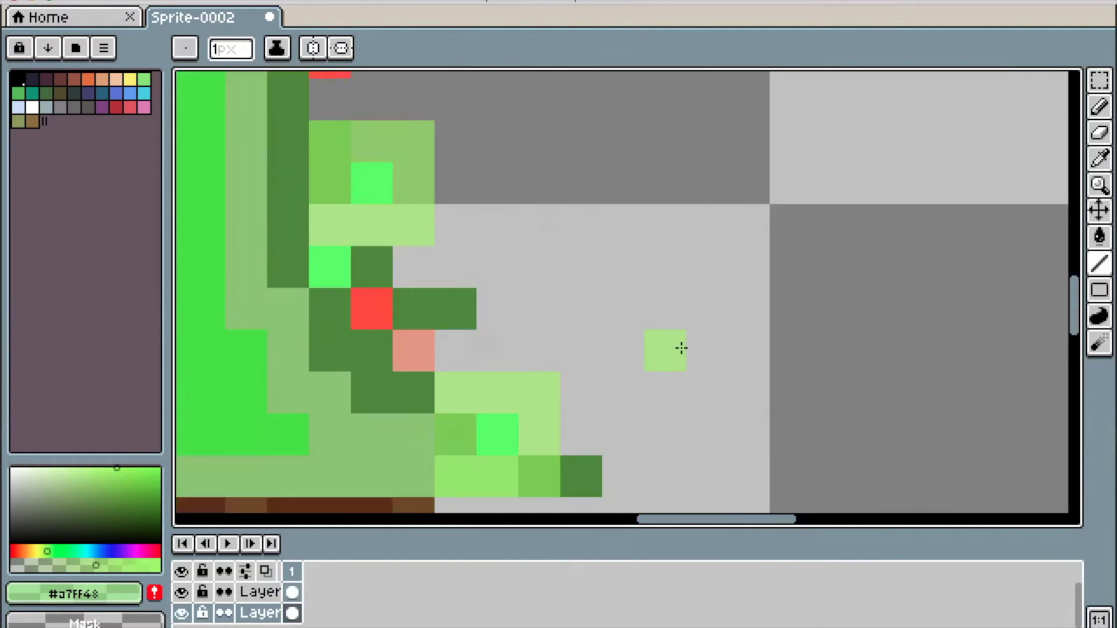
- Sample dark green #53882F and replace the stray green light just above the lower right red light with it
scroll(773, 369, up, 1)
key(i)
click(654, 303)
key(b)
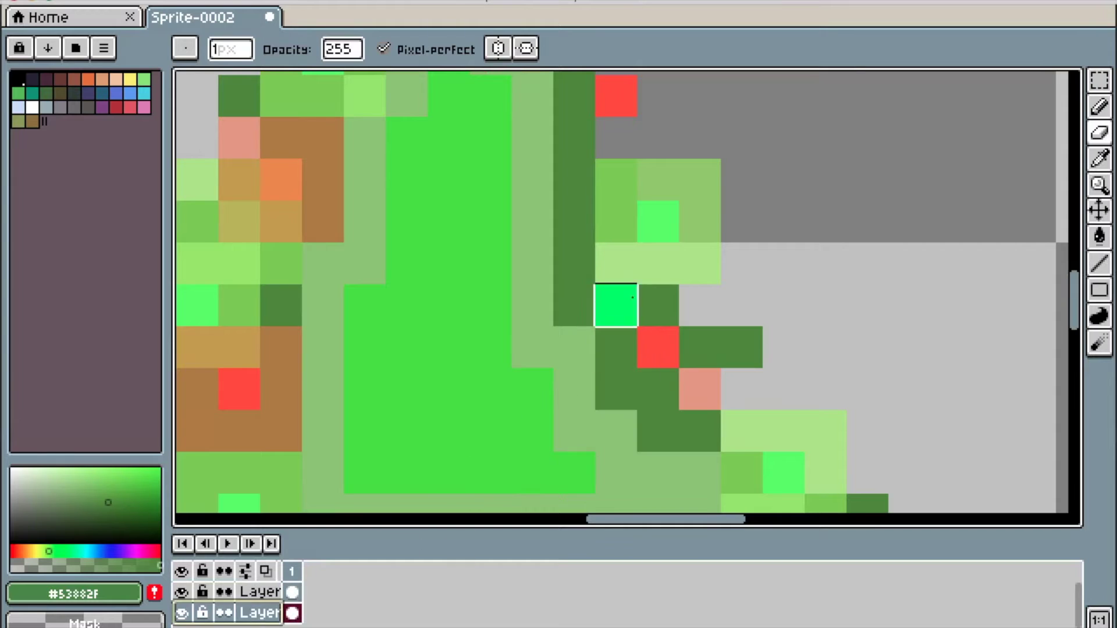
scroll(673, 337, up, 1)
- Paint a translucent orange-red #FF6F48 glow around the red light on the lower right branch
key(b)
mouse_move(653, 283)
mouse_down()
mouse_move(541, 374)
mouse_move(738, 384)
mouse_move(856, 323)
mouse_up()
key(ctrl+z)
key(b)
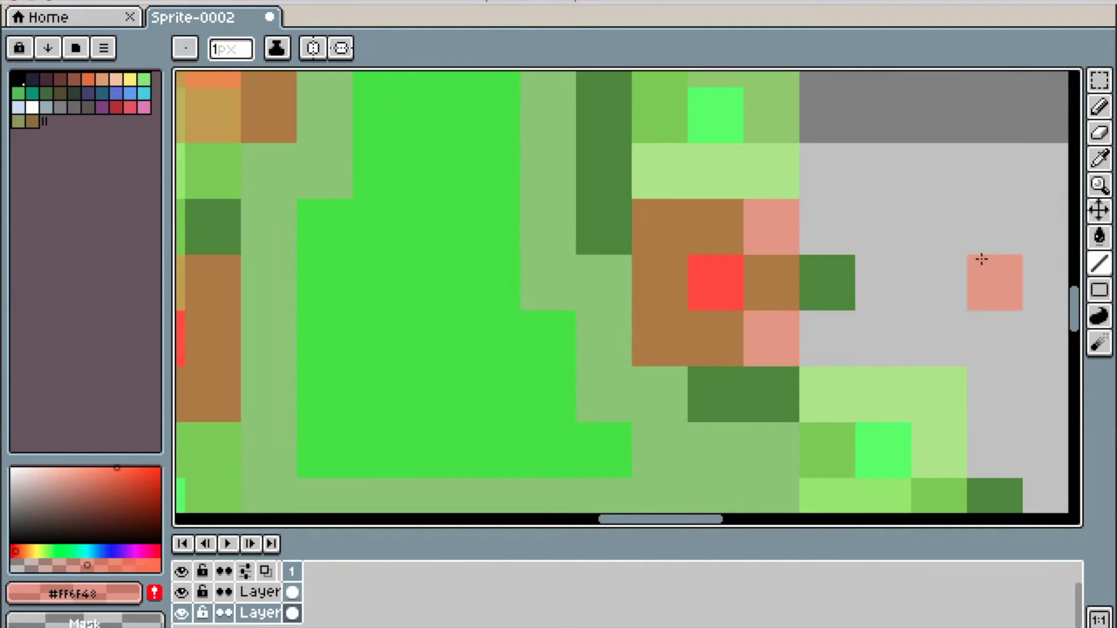
- On the upper layer, erase the light-green glow overlapping the upper red light on the tree's left-hand edge
scroll(536, 212, down, 3)
scroll(768, 387, up, 2)
scroll(486, 377, up, 2)
drag(486, 376, 565, 431)
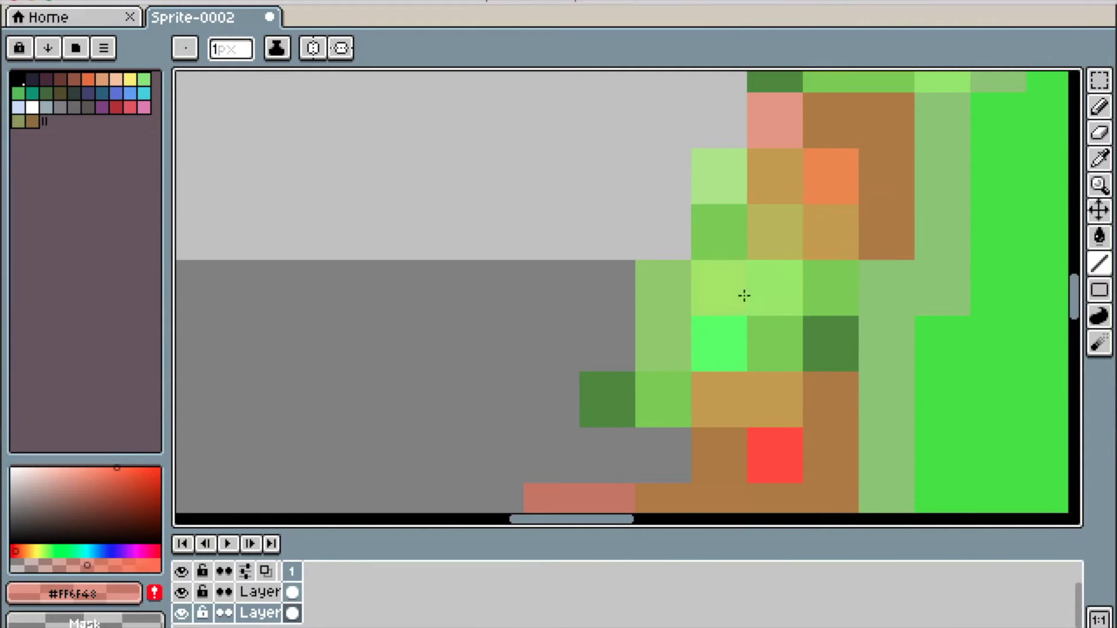
click(257, 595)
mouse_move(716, 217)
mouse_down()
mouse_move(776, 230)
mouse_move(831, 288)
mouse_up()
scroll(760, 180, up, 2)
drag(760, 181, 663, 303)
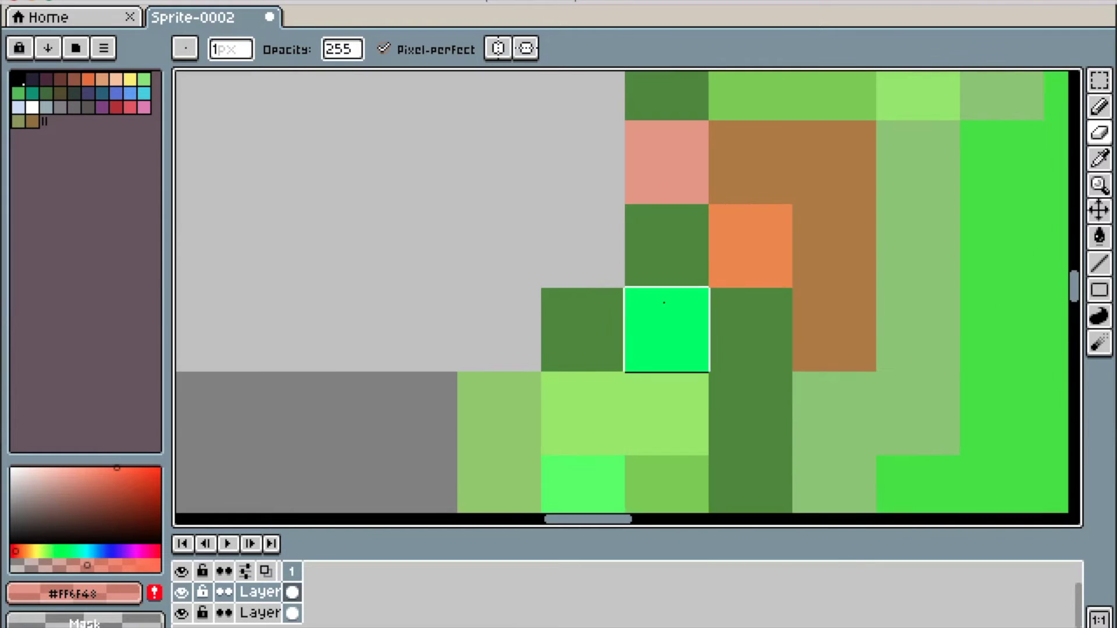
- On the tree layer, erase the stray green light below the upper left red light and fill its pixel with dark green #53882F
key(ctrl+z)
mouse_move(594, 110)
mouse_down()
mouse_move(586, 322)
mouse_move(509, 227)
mouse_move(586, 163)
mouse_move(587, 110)
mouse_up()
scroll(571, 266, down, 1)
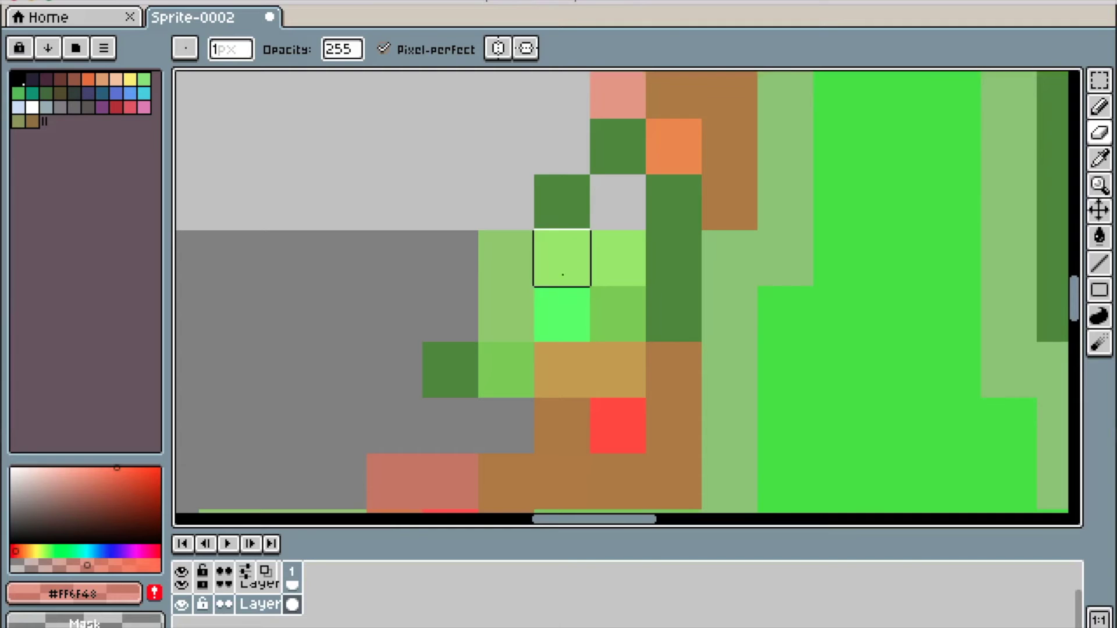
scroll(657, 182, down, 3)
scroll(678, 194, up, 1)
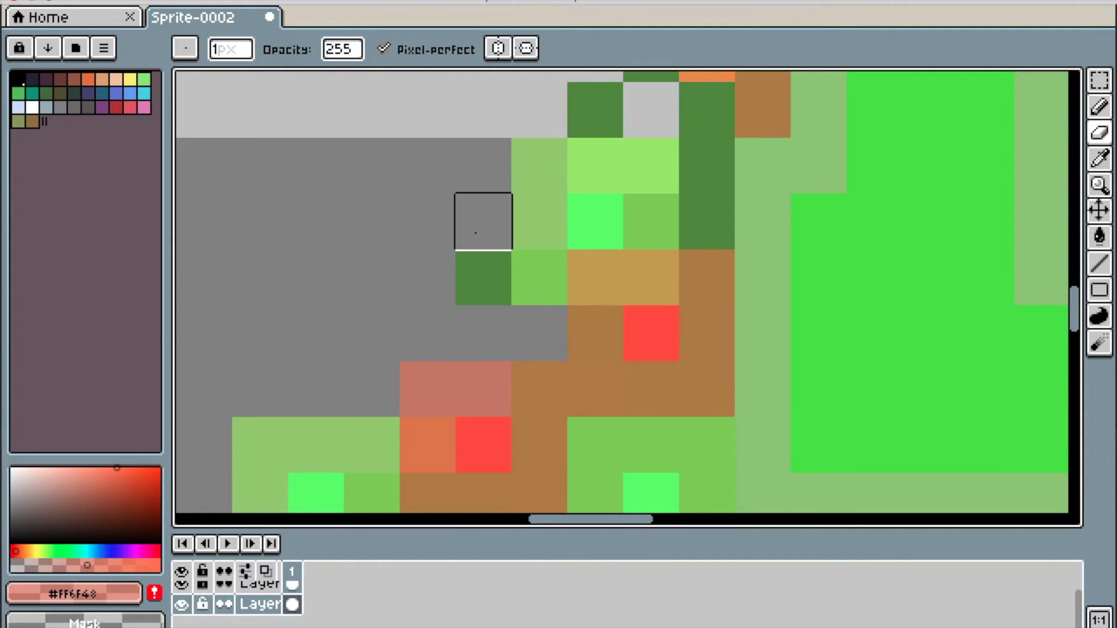
scroll(512, 250, up, 3)
alt+click(636, 266)
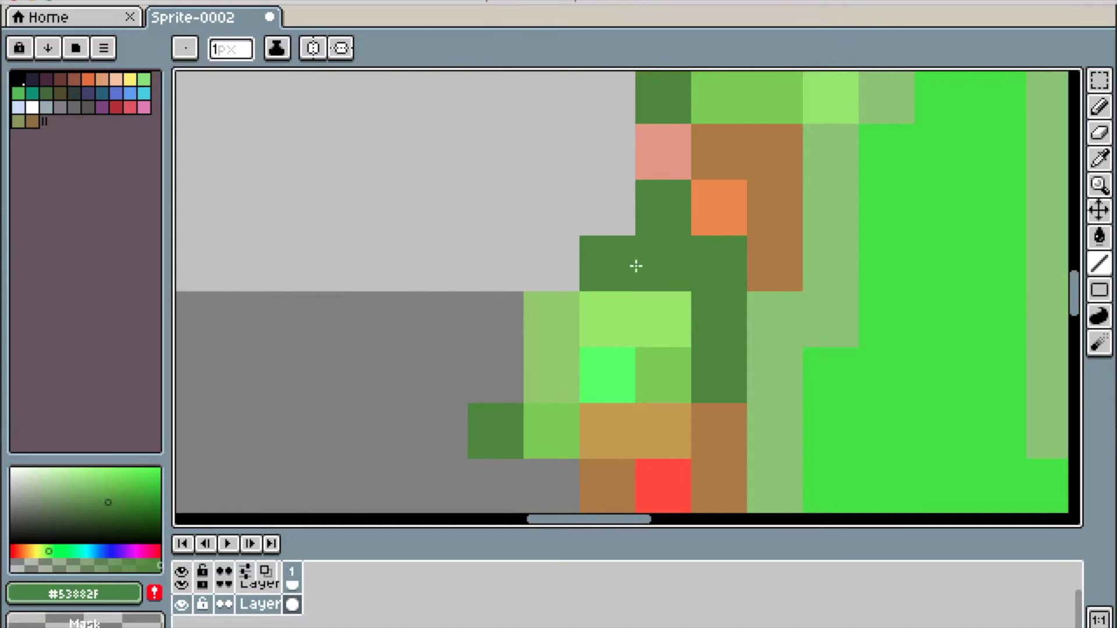
- Sample translucent orange-red #FF6F48 and complete the glows around the upper left and upper right red lights on the upper layer
alt+click(785, 267)
scroll(269, 588, up, 1)
mouse_move(663, 278)
mouse_down()
mouse_move(652, 239)
mouse_move(670, 203)
mouse_up()
scroll(652, 240, down, 4)
scroll(512, 170, up, 3)
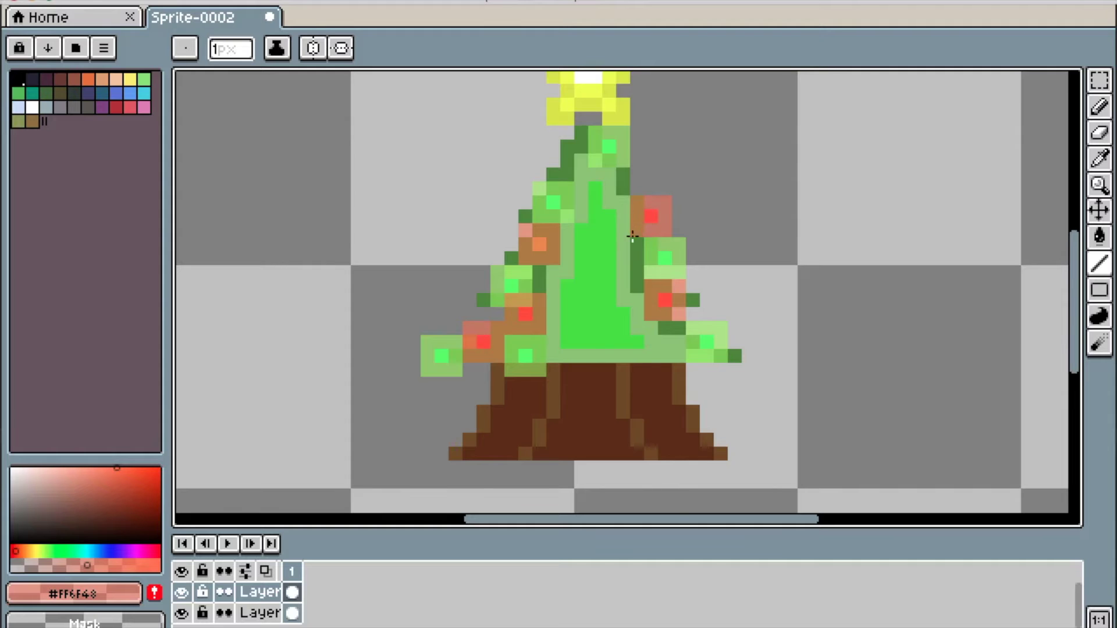
- Merge the upper glow layer down into the tree layer
scroll(632, 235, down, 3)
scroll(421, 134, up, 2)
key(ctrl+v)
drag(611, 498, 611, 342)
click(270, 593)
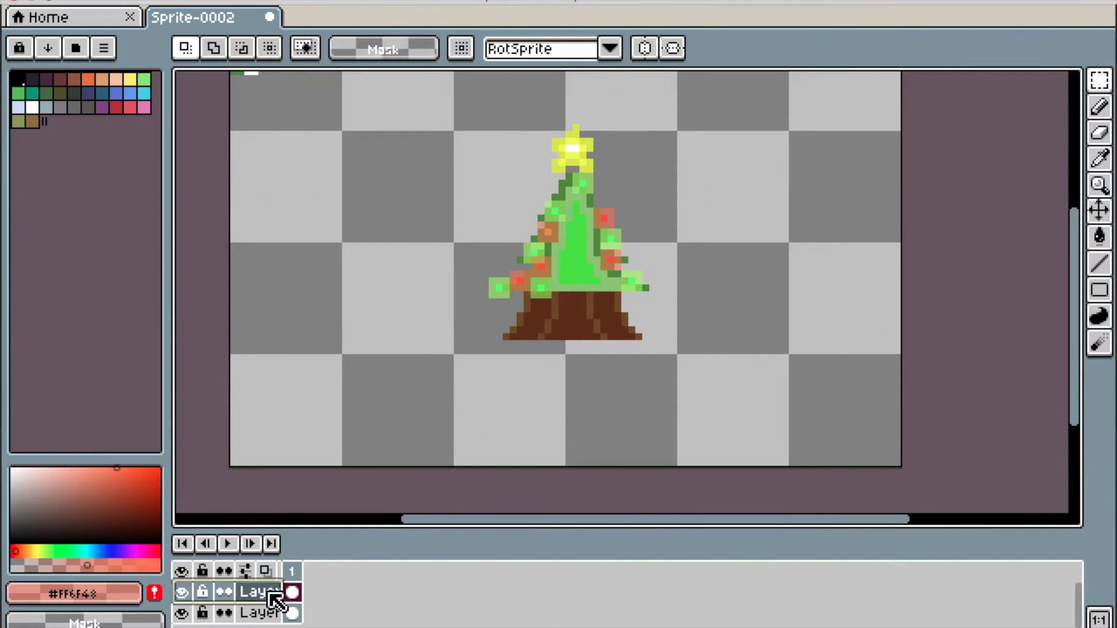
right_click(271, 594)
click(339, 622)
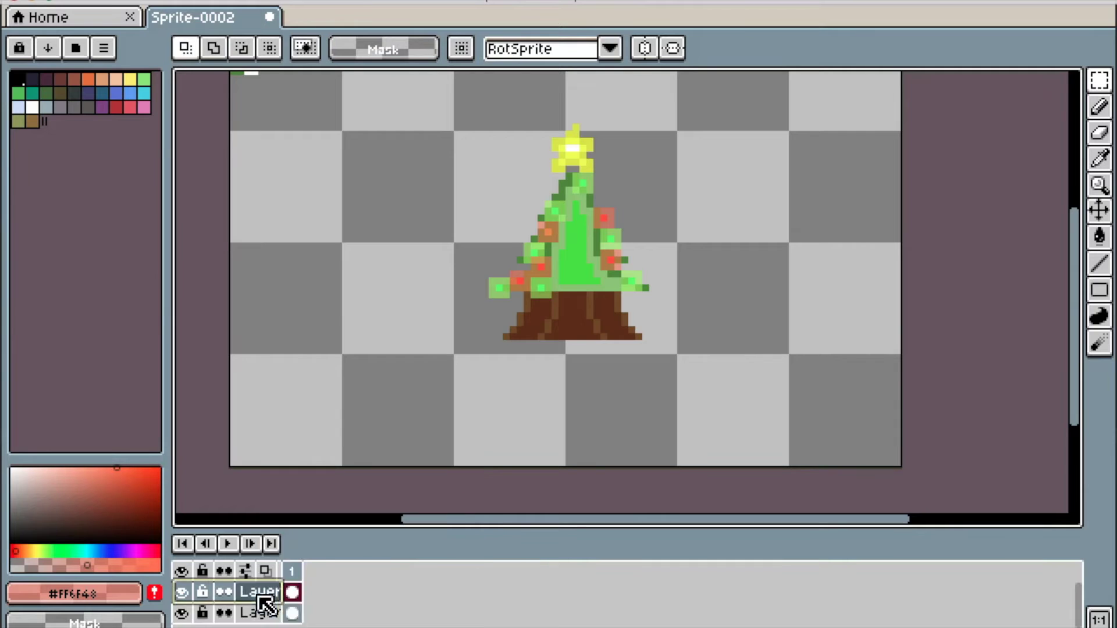
- Select the whole tree and move it down so its trunk rests on the canvas's bottom edge, centred horizontally
drag(561, 320, 573, 331)
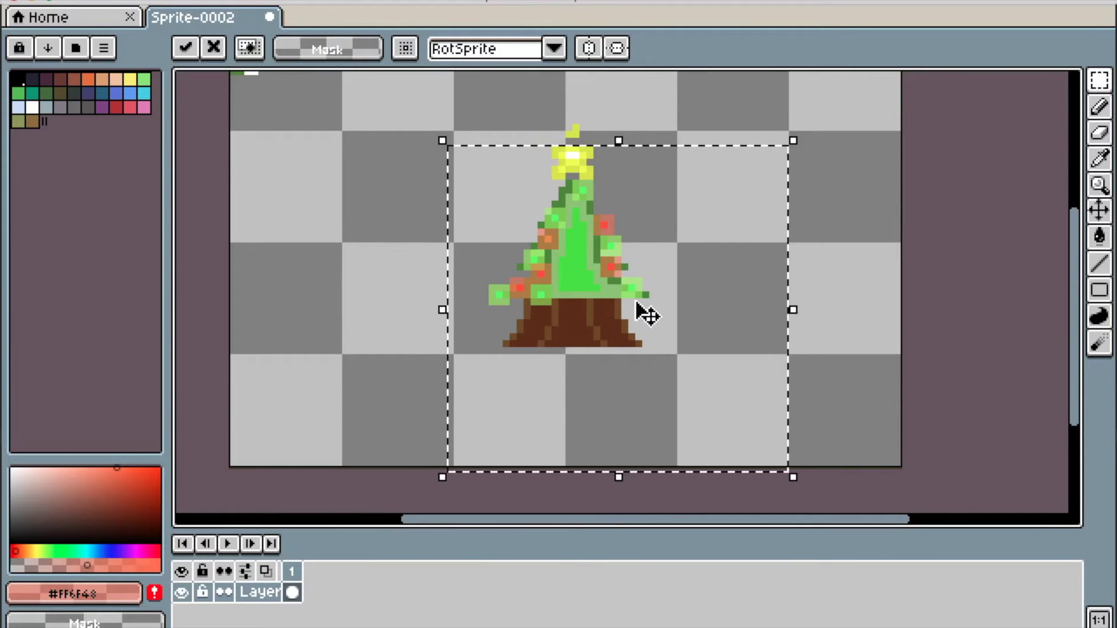
key(ctrl+z)
drag(561, 375, 554, 474)
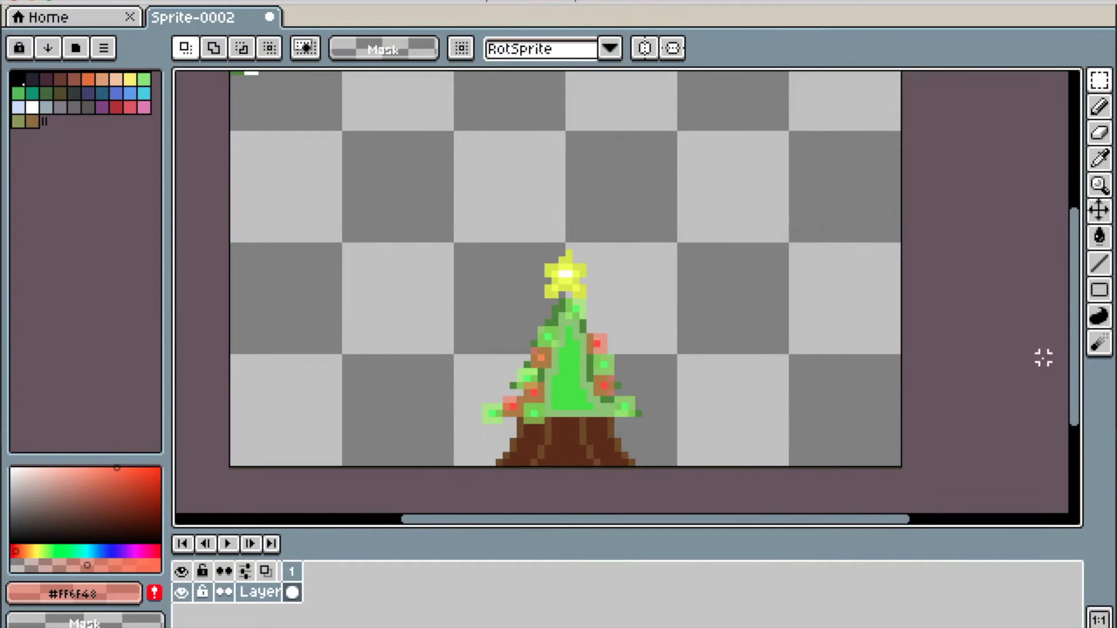
key(Return)
- Try to paint a translucent yellow glow around the star, using the sampled #F1FF18
scroll(574, 481, up, 3)
scroll(619, 320, down, 4)
scroll(431, 511, up, 3)
key(i)
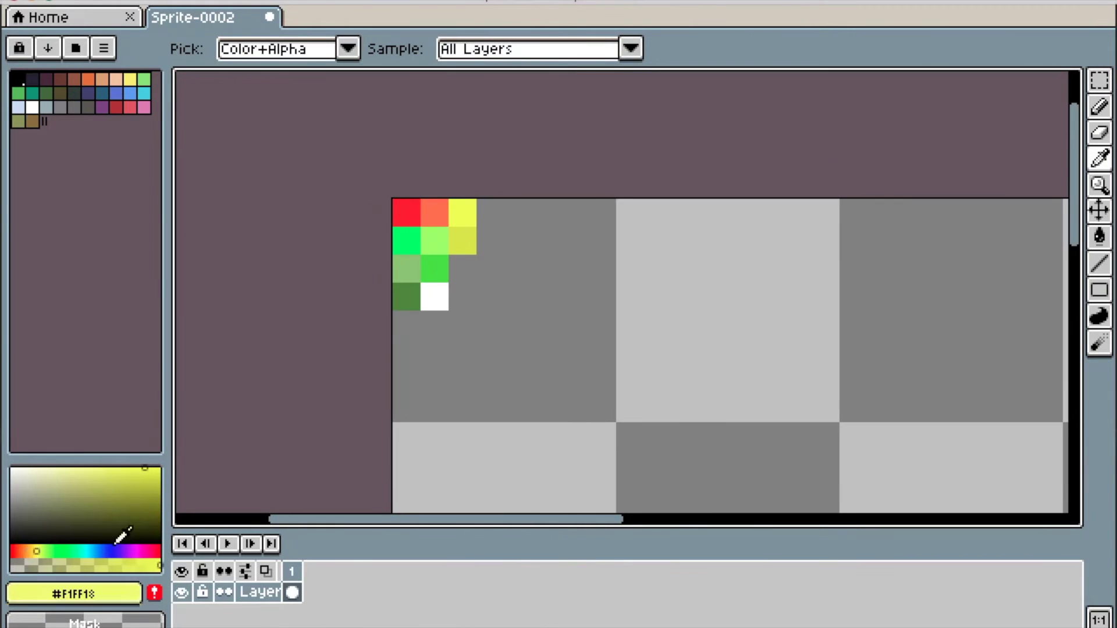
key(b)
scroll(446, 250, up, 2)
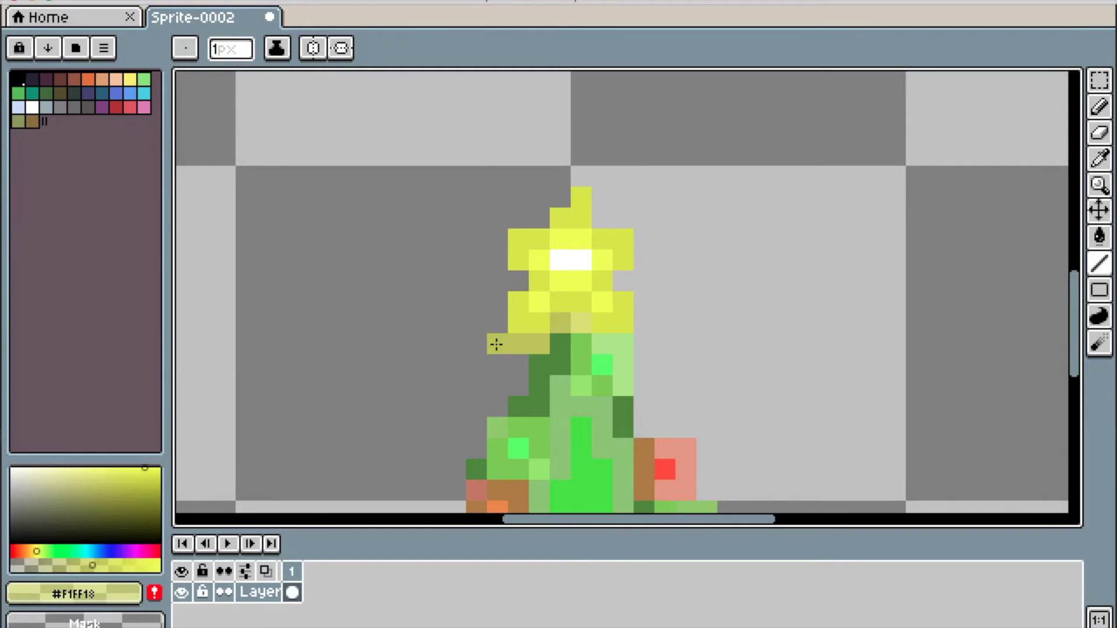
key(ctrl+z)
key(ctrl+z)
key(ctrl+z)
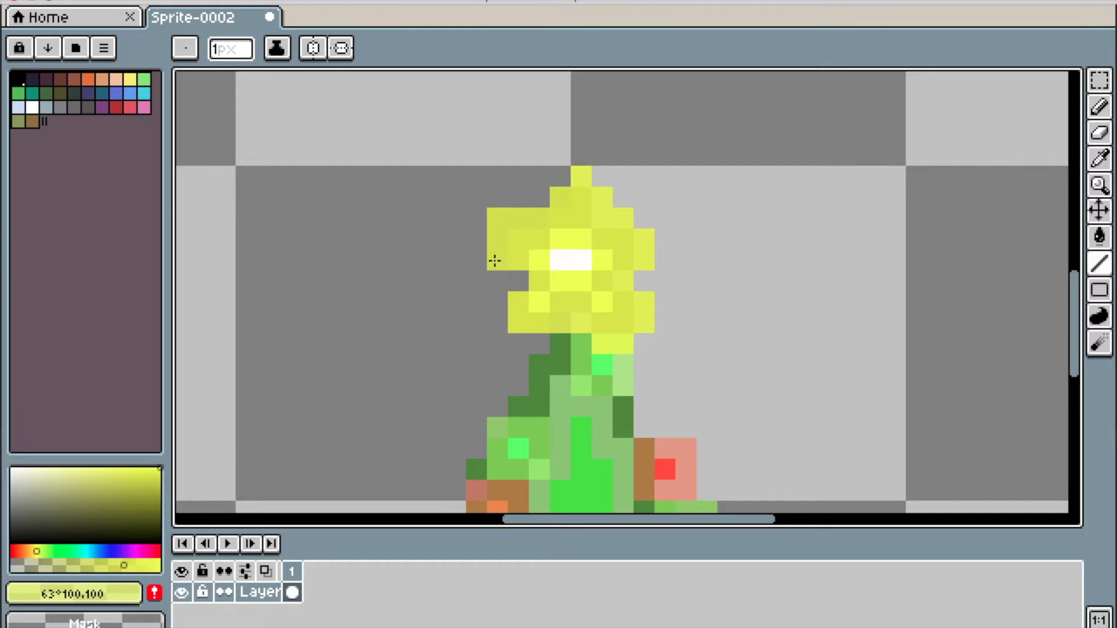
scroll(727, 307, down, 2)
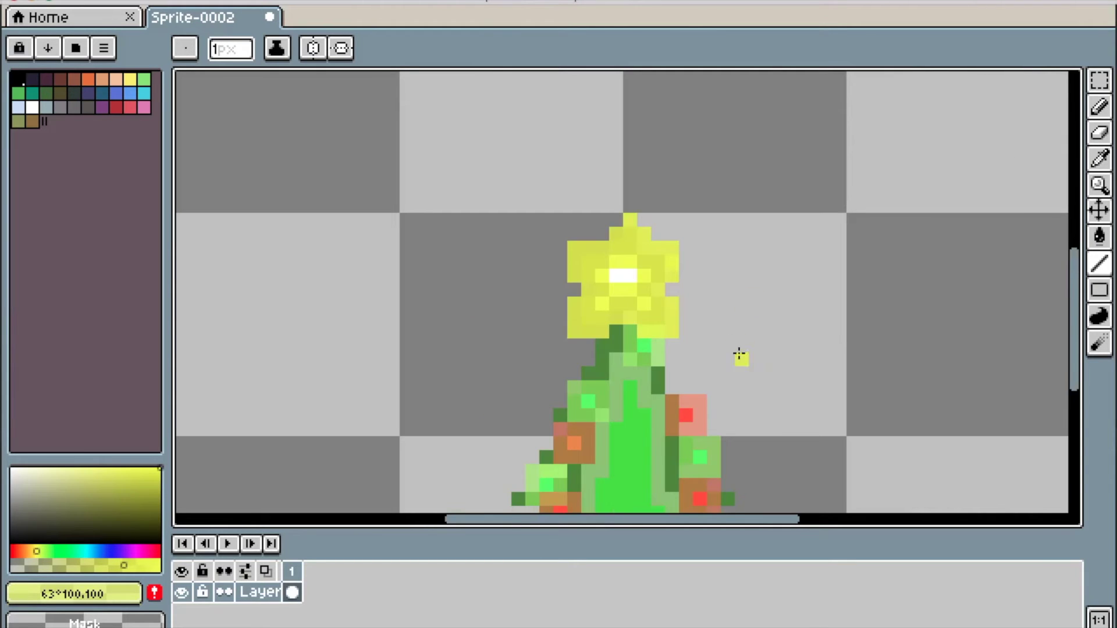
- Undo the translucent yellow glow painted around the star
key(ctrl+z)
key(ctrl+z)
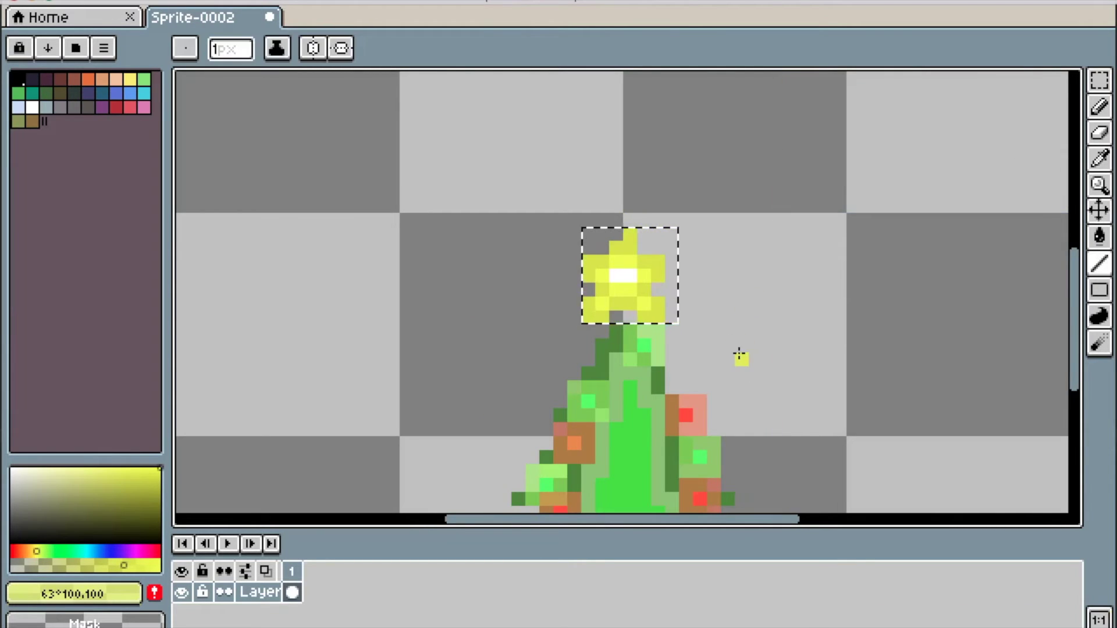
key(ctrl+z)
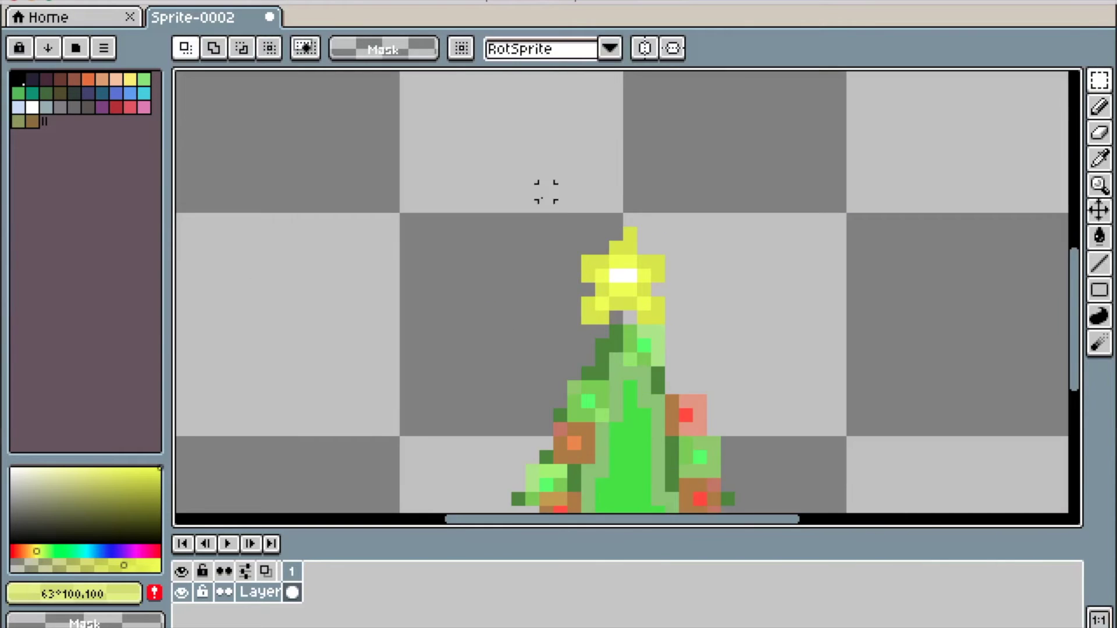
- Fill the empty background around the tree with black
scroll(543, 190, up, 2)
key(i)
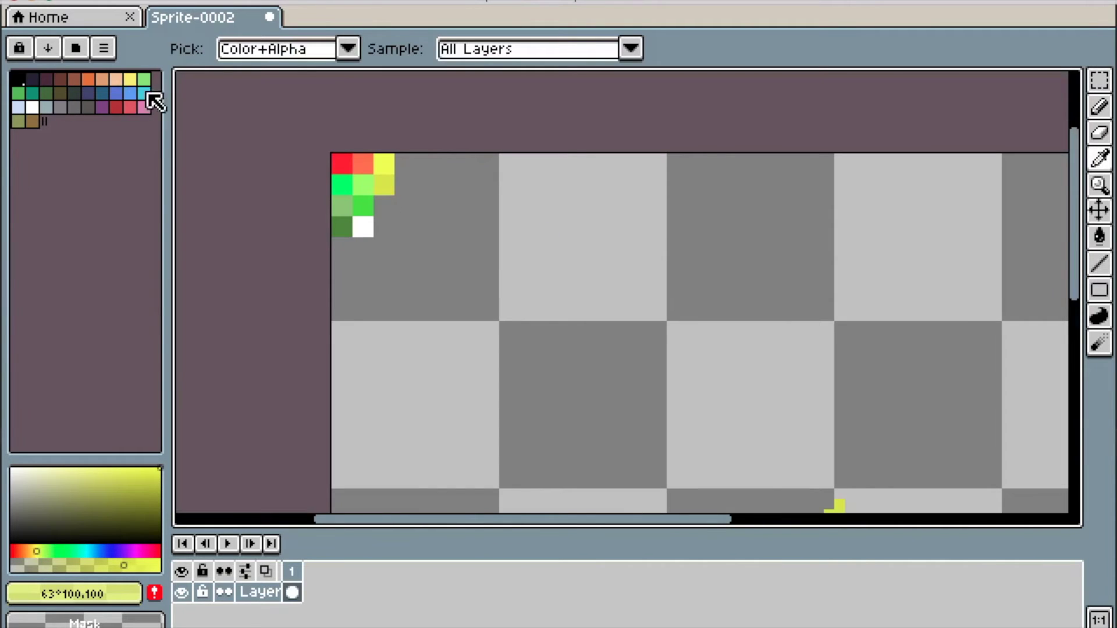
click(18, 78)
key(g)
scroll(563, 249, down, 2)
click(563, 249)
scroll(563, 249, up, 3)
scroll(584, 260, down, 3)
scroll(618, 302, down, 2)
scroll(587, 188, up, 1)
scroll(586, 215, down, 2)
scroll(542, 301, up, 1)
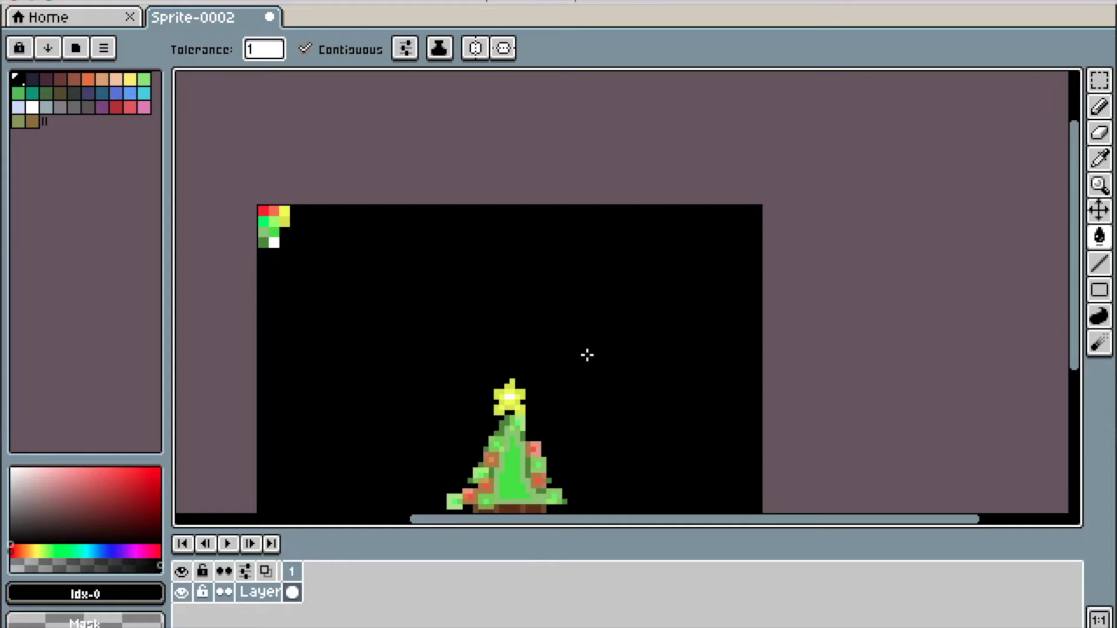
- Sample red #FF242B, outline a block letter "m" in the upper left part of the canvas, and fill it with the same red
click(33, 107)
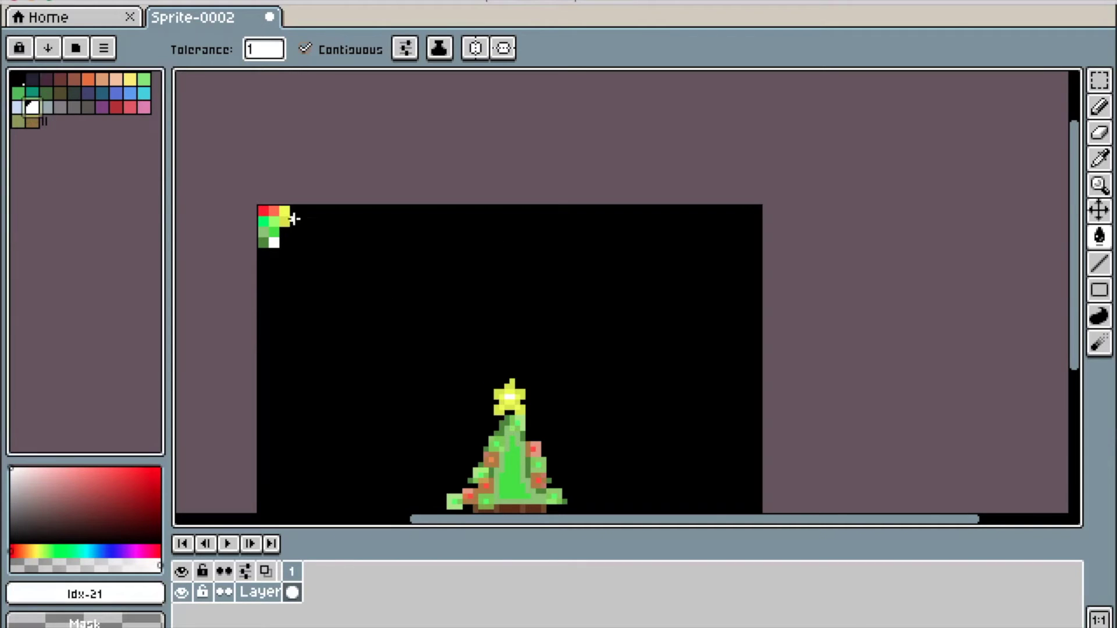
scroll(393, 214, up, 1)
key(i)
click(368, 216)
key(b)
scroll(401, 215, up, 1)
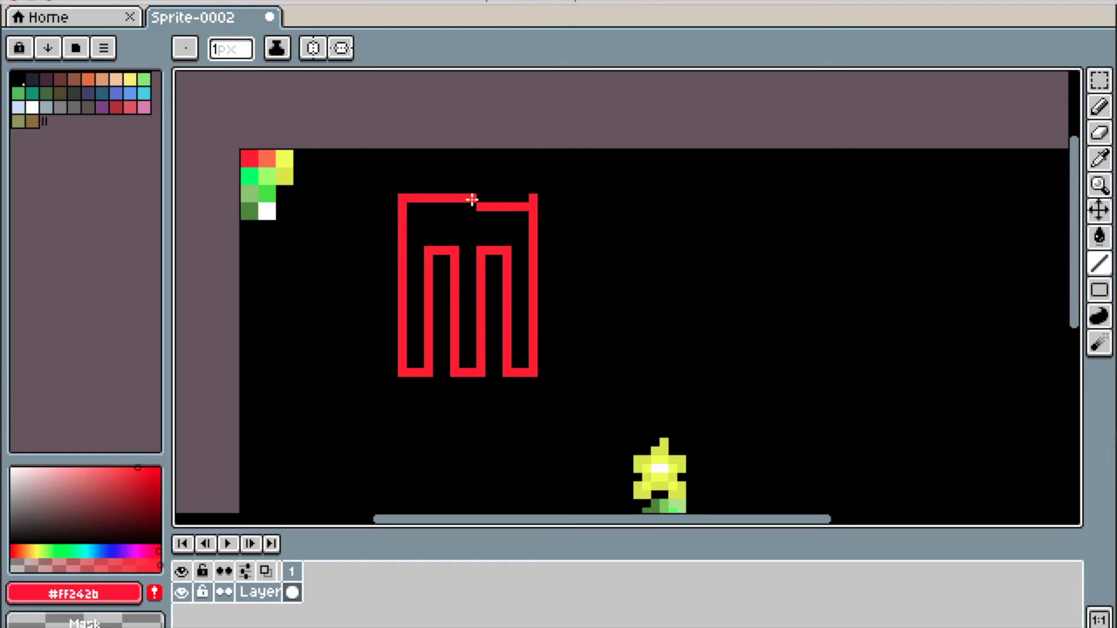
drag(466, 196, 533, 198)
key(g)
click(414, 262)
- Sample the orange-brown #D97542 from the glow of a red light on the tree
scroll(407, 280, down, 1)
scroll(548, 319, up, 1)
key(i)
click(437, 211)
scroll(286, 223, up, 1)
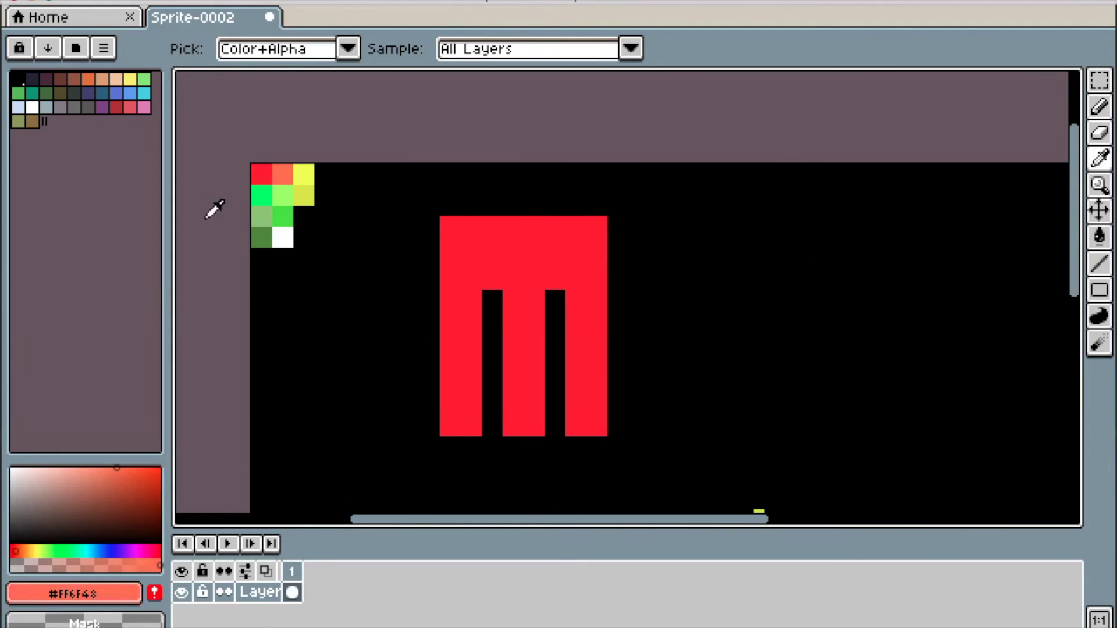
scroll(523, 262, down, 5)
scroll(523, 262, right, 2)
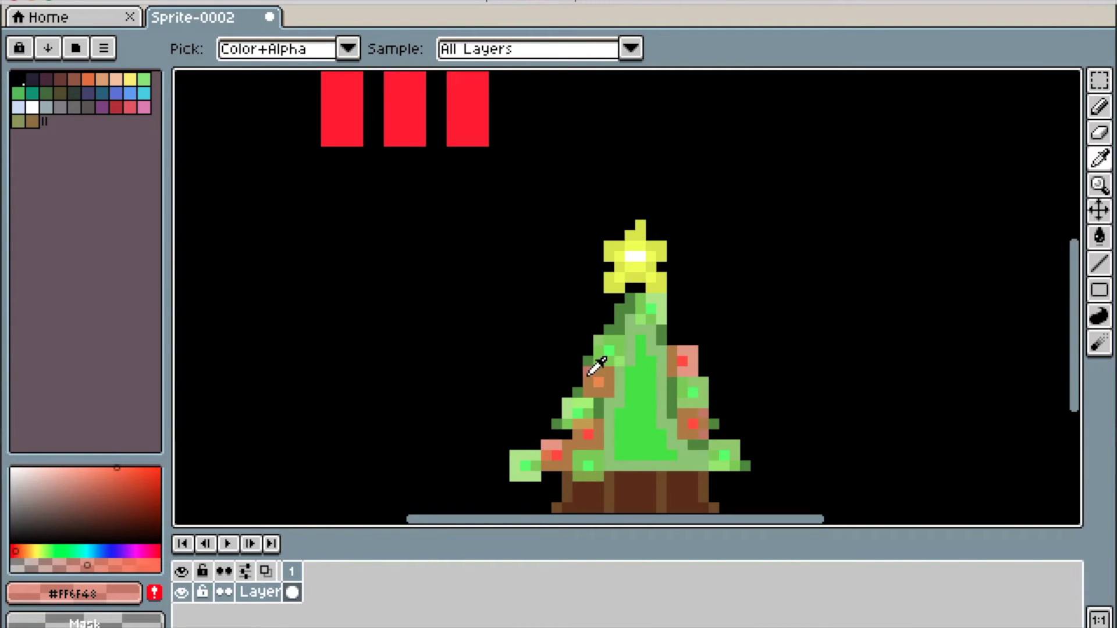
click(552, 452)
scroll(547, 429, down, 1)
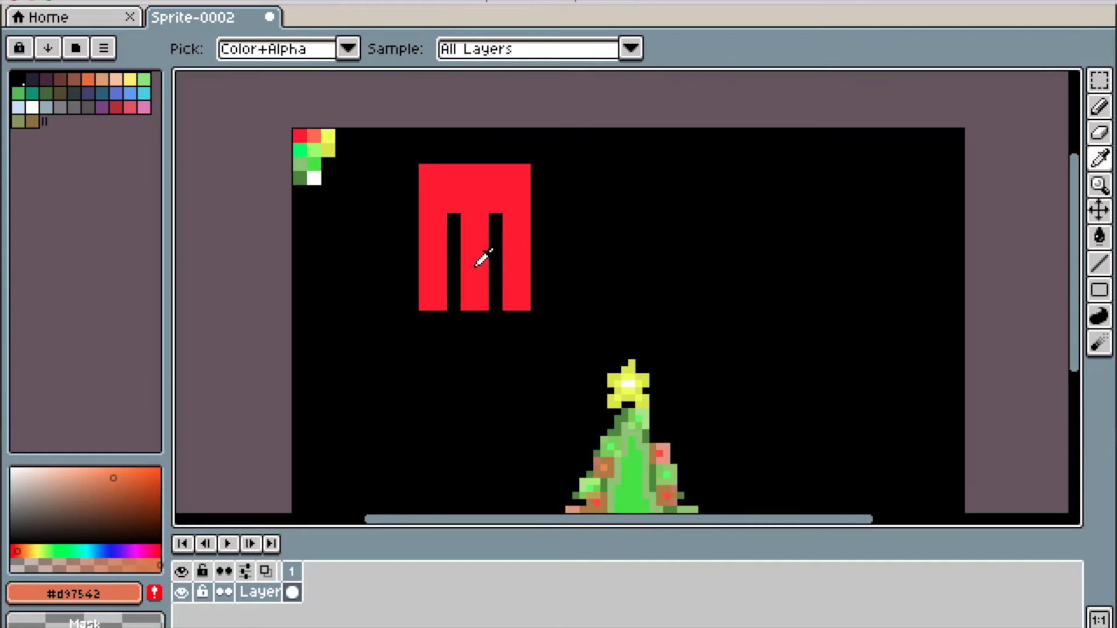
key(l)
drag(534, 169, 501, 308)
key(ctrl+z)
- Add a new empty layer beneath the artwork layer
right_click(259, 592)
click(324, 489)
key(b)
scroll(439, 200, up, 1)
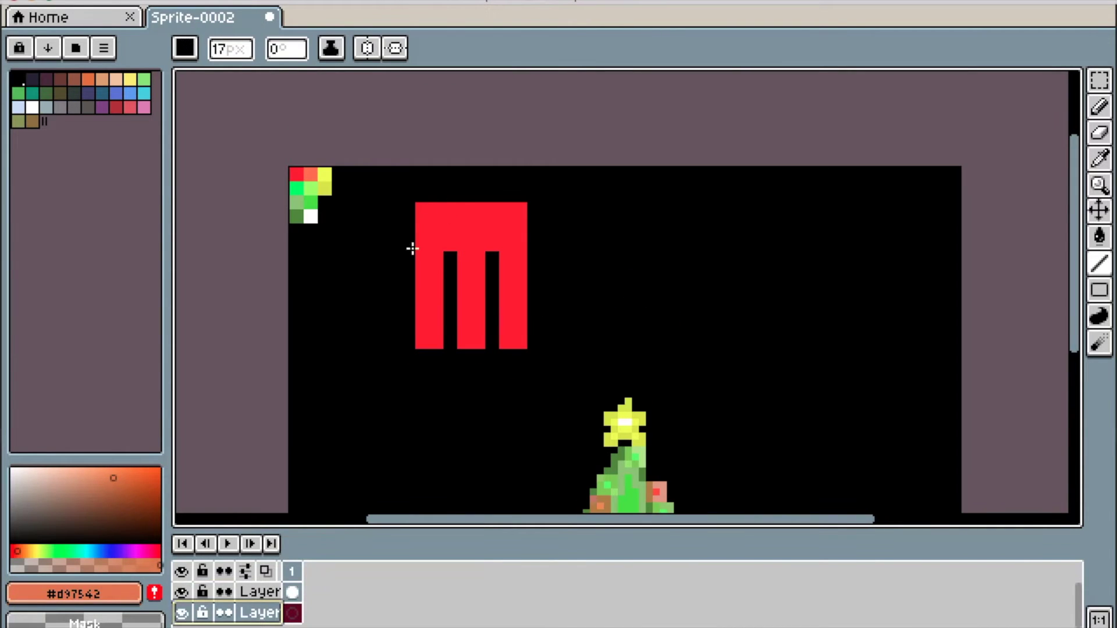
- On the artwork layer, replace all the black background, including the gaps in the letter, with transparency using a non-contiguous fill
click(259, 592)
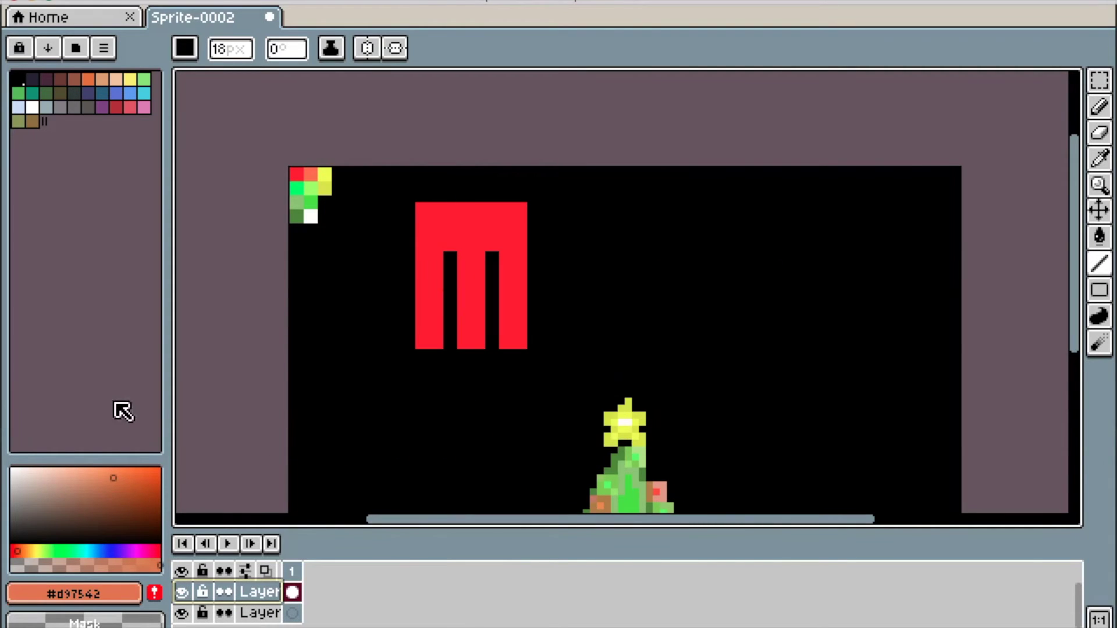
key(b)
key(g)
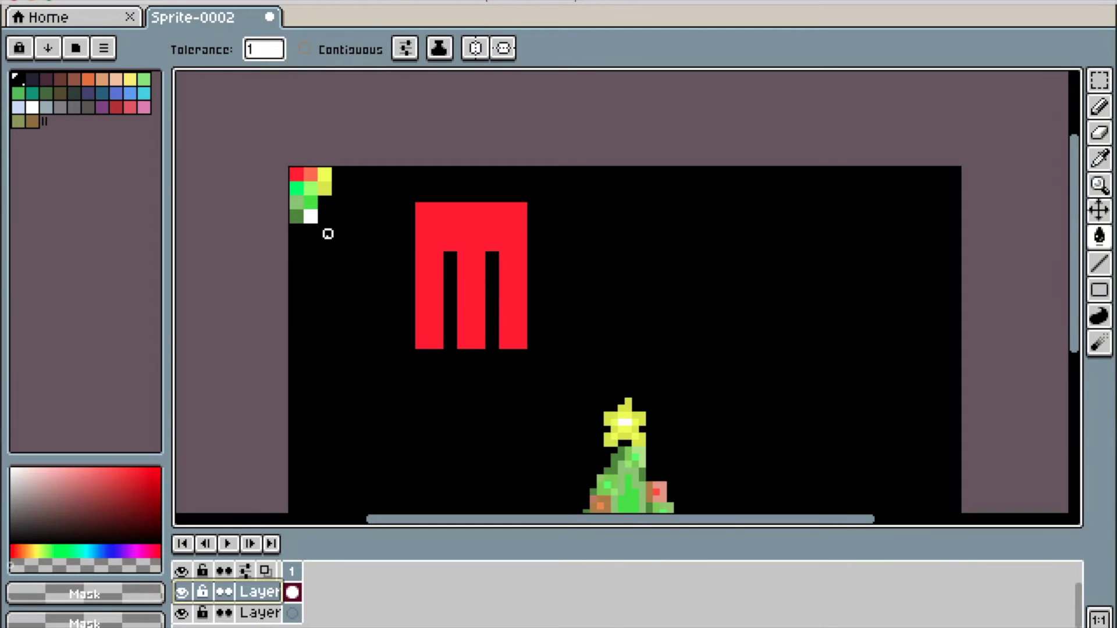
click(328, 234)
- Make the empty lower layer active and sample the orange-brown #D97542 from a light's glow on the tree
click(292, 613)
key(b)
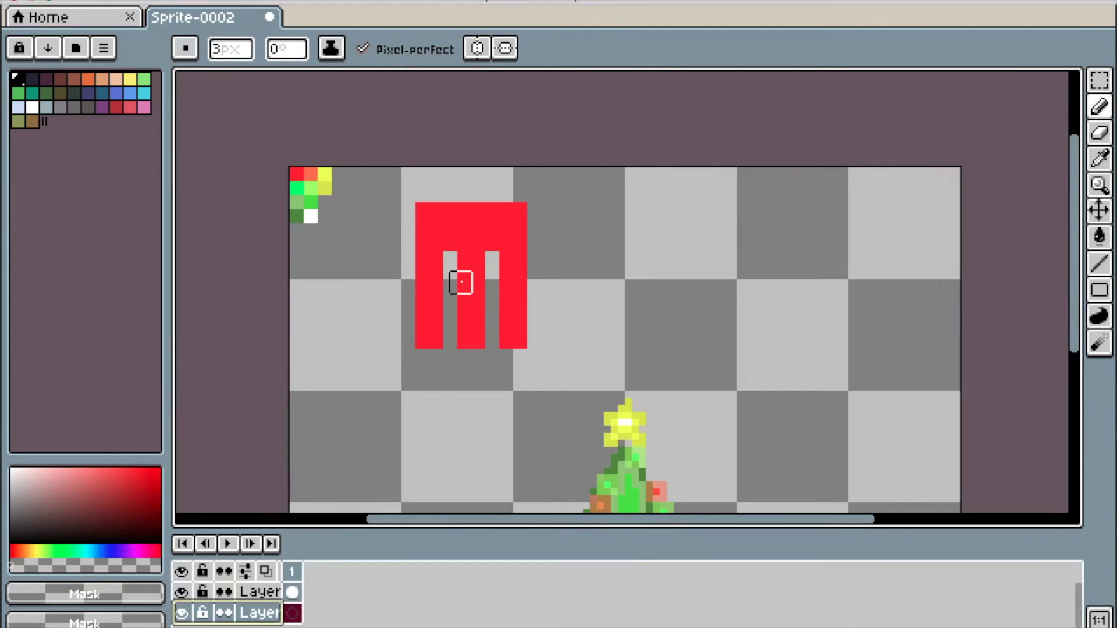
scroll(586, 391, up, 3)
scroll(516, 320, up, 2)
alt+click(516, 320)
scroll(535, 269, down, 2)
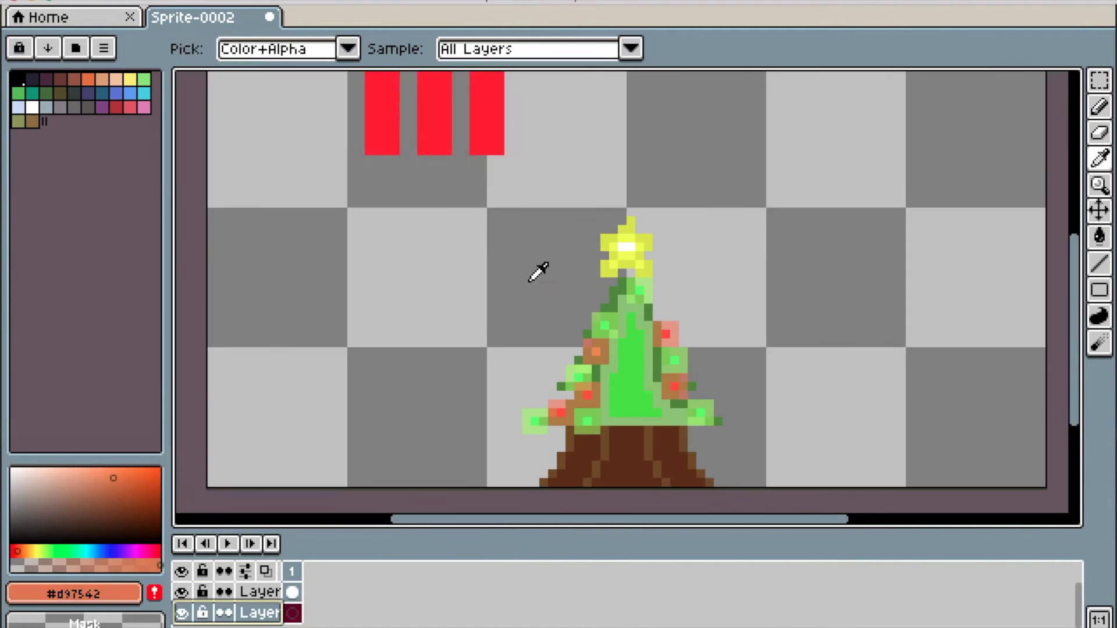
- Enlarge the square brush to 25 px and place one #D97542 square behind the red block letter on the lower layer
scroll(508, 344, up, 2)
key(bracketright)
key(bracketright)
key(bracketright)
key(bracketright)
key(bracketright)
key(bracketright)
key(bracketright)
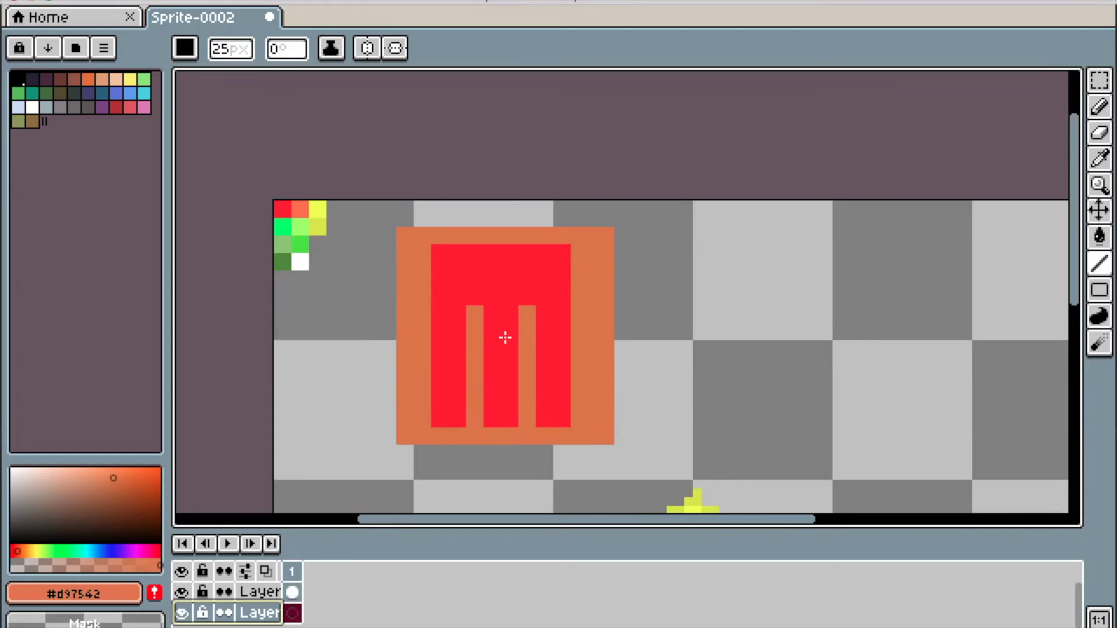
click(253, 305)
drag(662, 338, 494, 379)
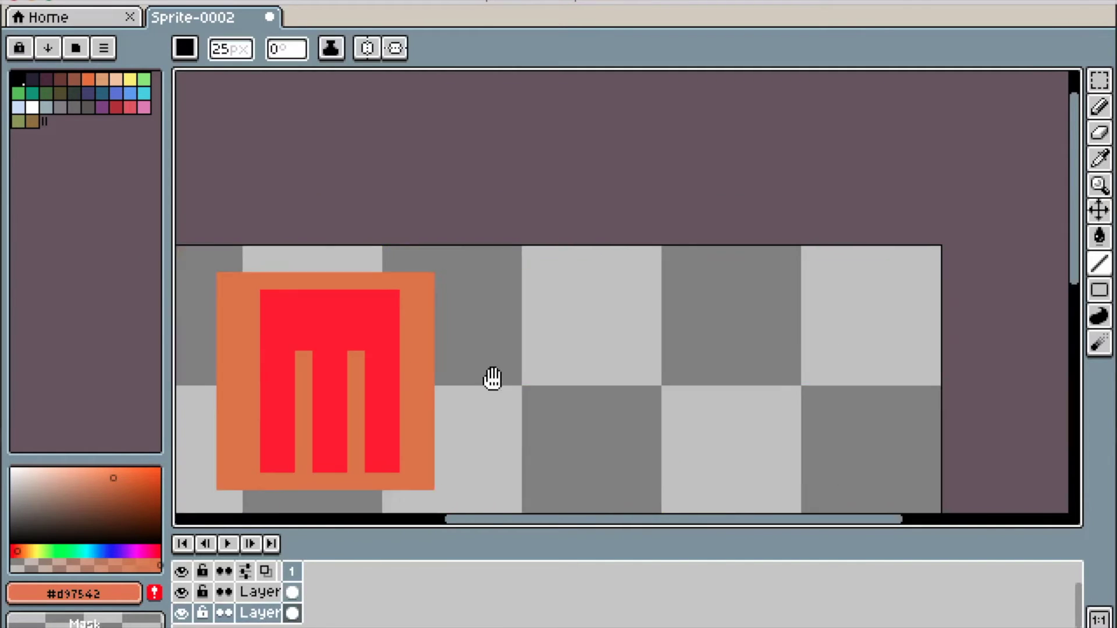
- Select the red M with its orange-brown backing on both layers and move them together about 6 px left and 1 px up
scroll(660, 360, down, 4)
scroll(660, 360, up, 2)
key(m)
drag(428, 259, 545, 383)
click(516, 332)
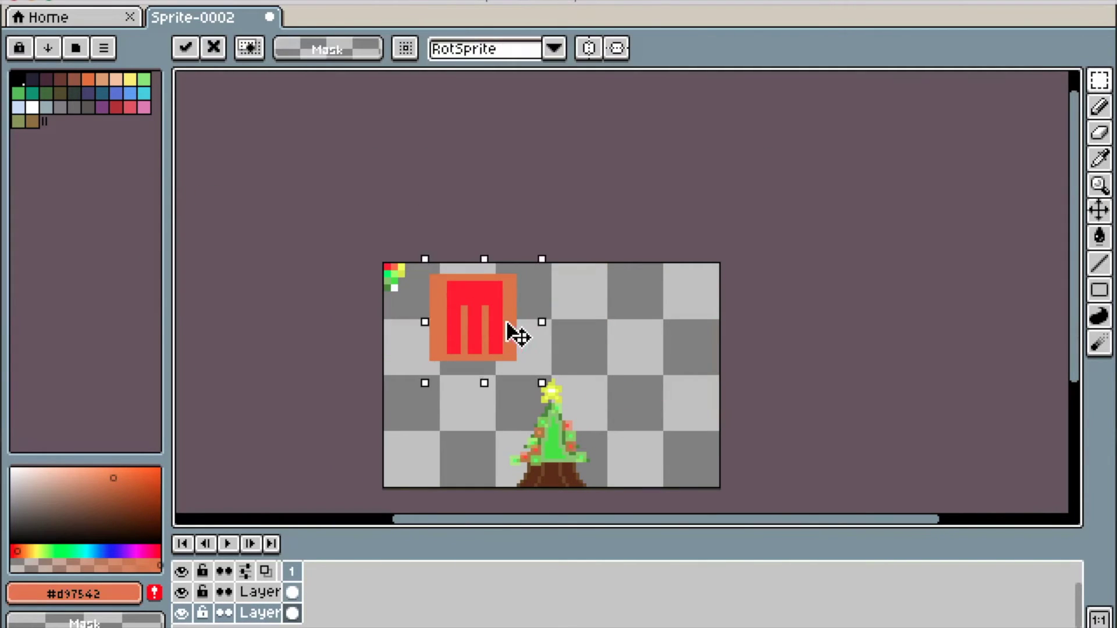
drag(481, 357, 454, 366)
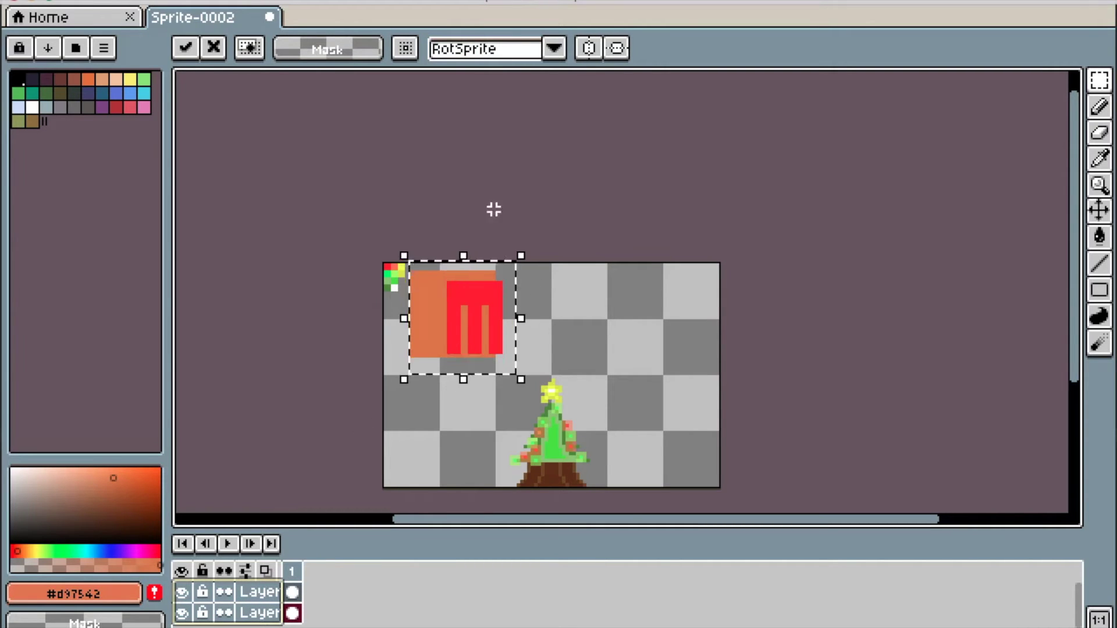
click(493, 227)
- Sample the bright green #24FF4D from the color swatches in the canvas corner and make the upper artwork layer active
scroll(399, 399, up, 2)
scroll(424, 367, down, 1)
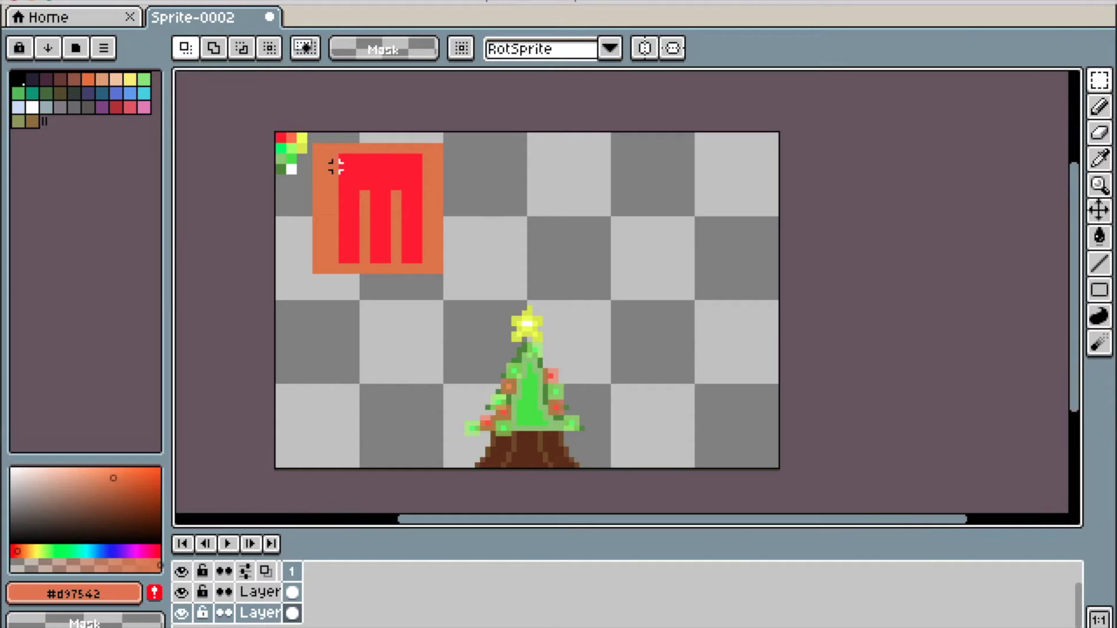
scroll(302, 105, up, 4)
key(b)
alt+click(650, 303)
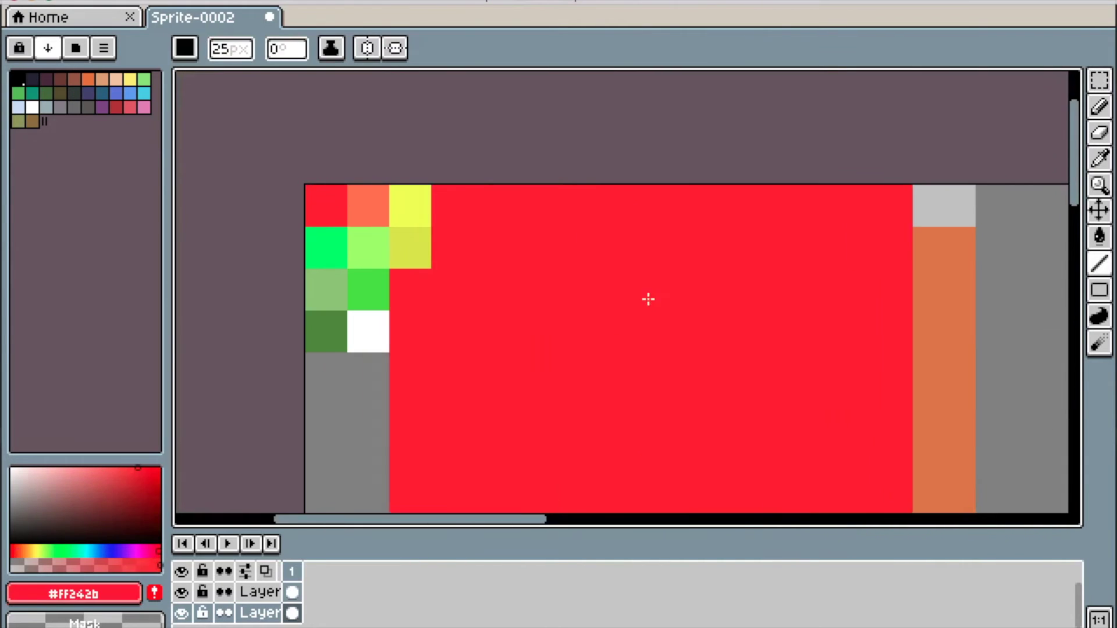
alt+click(326, 245)
scroll(483, 140, right, 5)
scroll(486, 252, down, 1)
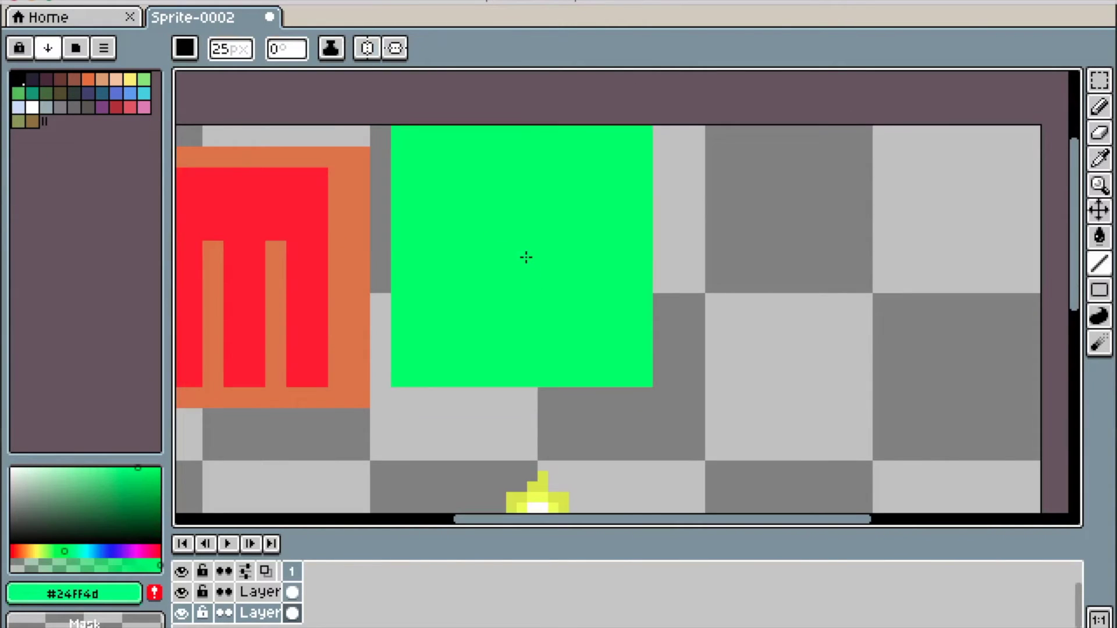
click(273, 594)
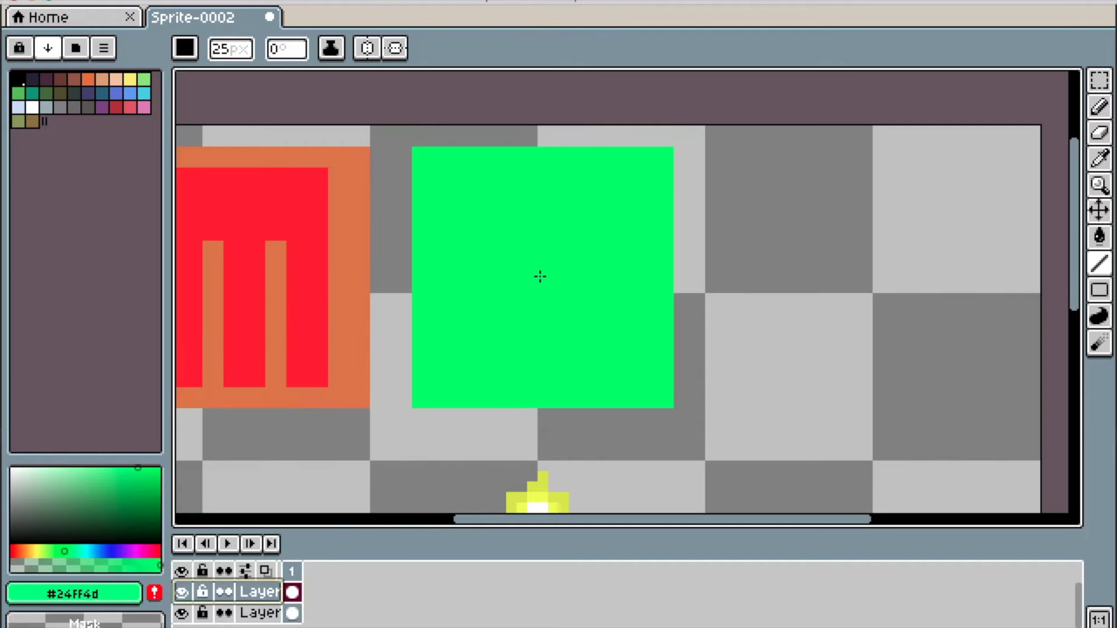
- Reduce the square brush to 4 px and draw a vertical green stem beside the M's backing
scroll(540, 277, up, 1)
scroll(615, 170, down, 1)
key(b)
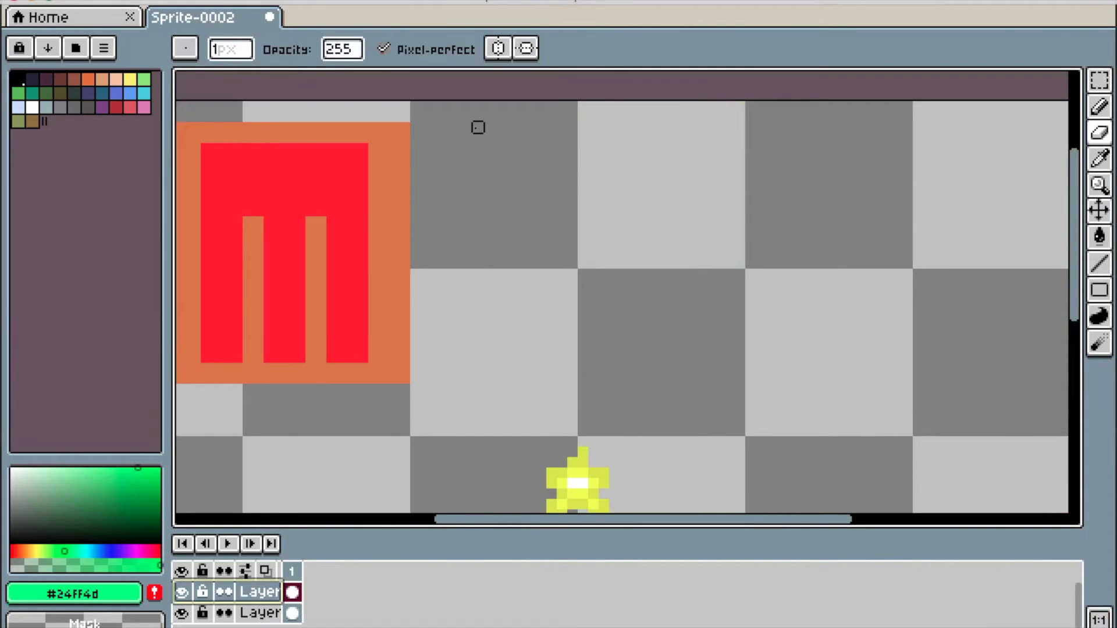
key(minus)
key(minus)
key(minus)
key(minus)
key(minus)
key(minus)
key(minus)
key(minus)
key(minus)
key(minus)
key(minus)
key(minus)
key(minus)
key(minus)
key(minus)
key(minus)
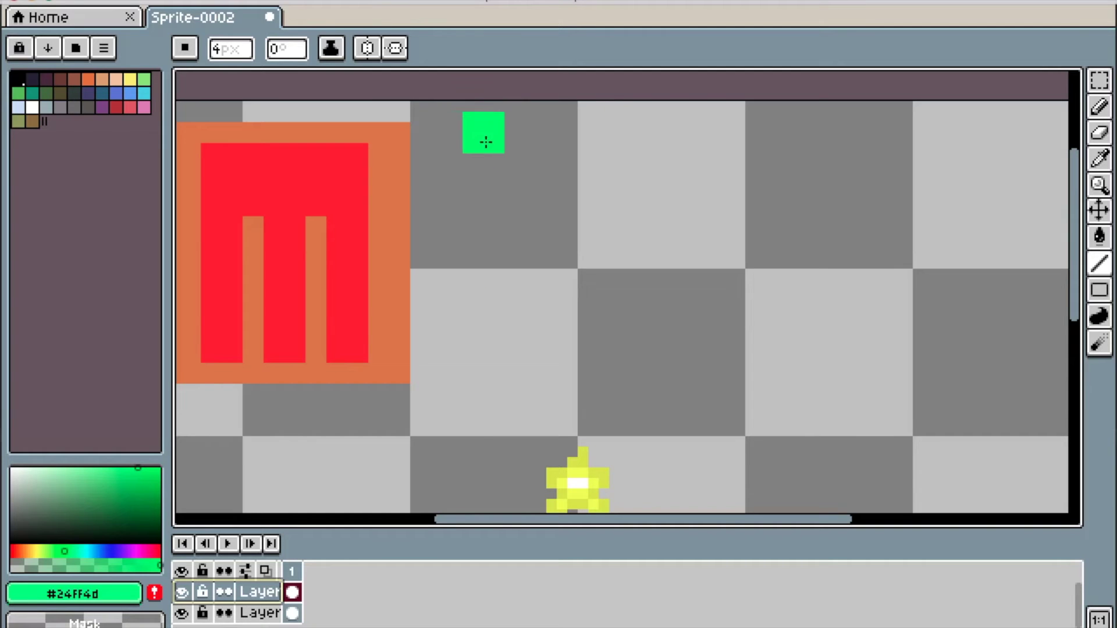
drag(486, 141, 491, 365)
- Trim the green stem to the M's height and add three horizontal arms to form a block letter E
key(b)
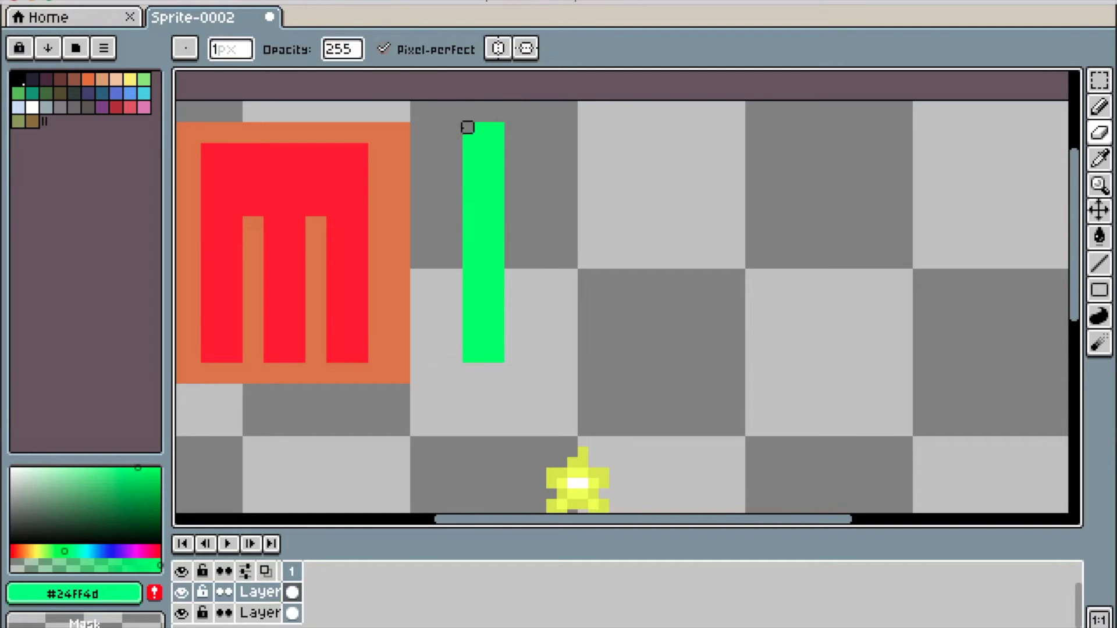
drag(626, 230, 595, 242)
key(b)
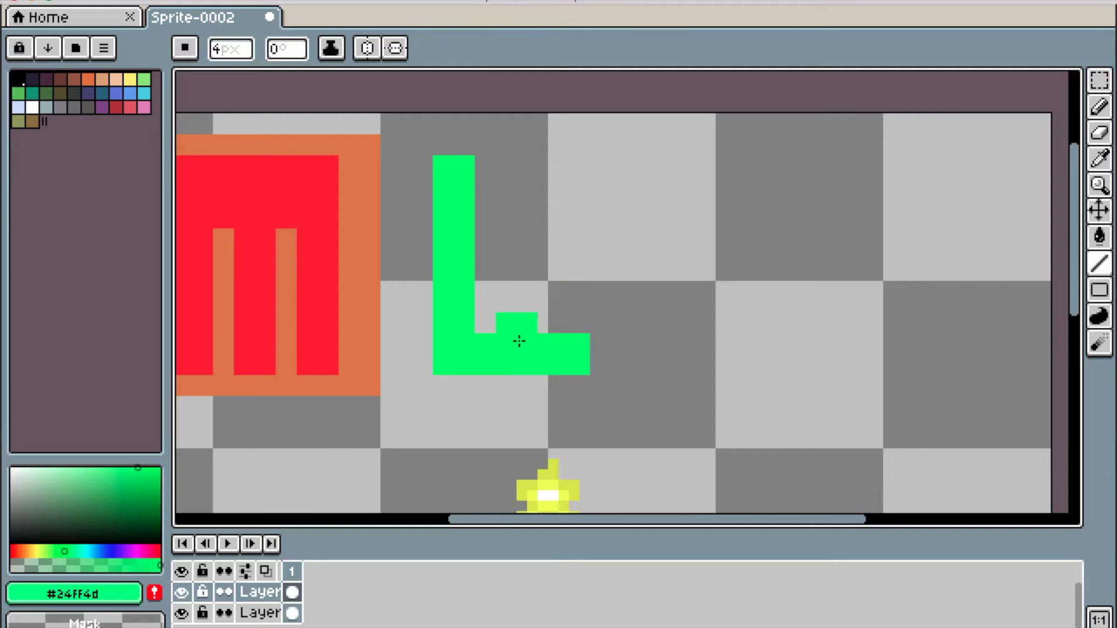
drag(496, 176, 565, 168)
drag(484, 273, 565, 271)
scroll(651, 280, up, 1)
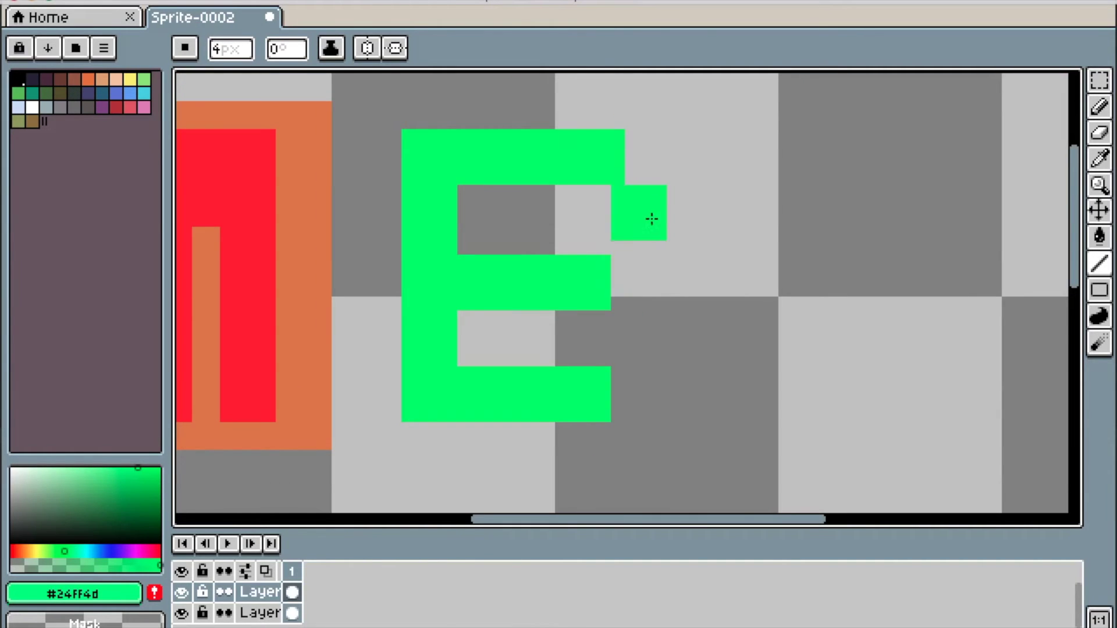
- Sample the light green #9DE658 from a green light's glow on the tree
scroll(519, 225, down, 1)
key(i)
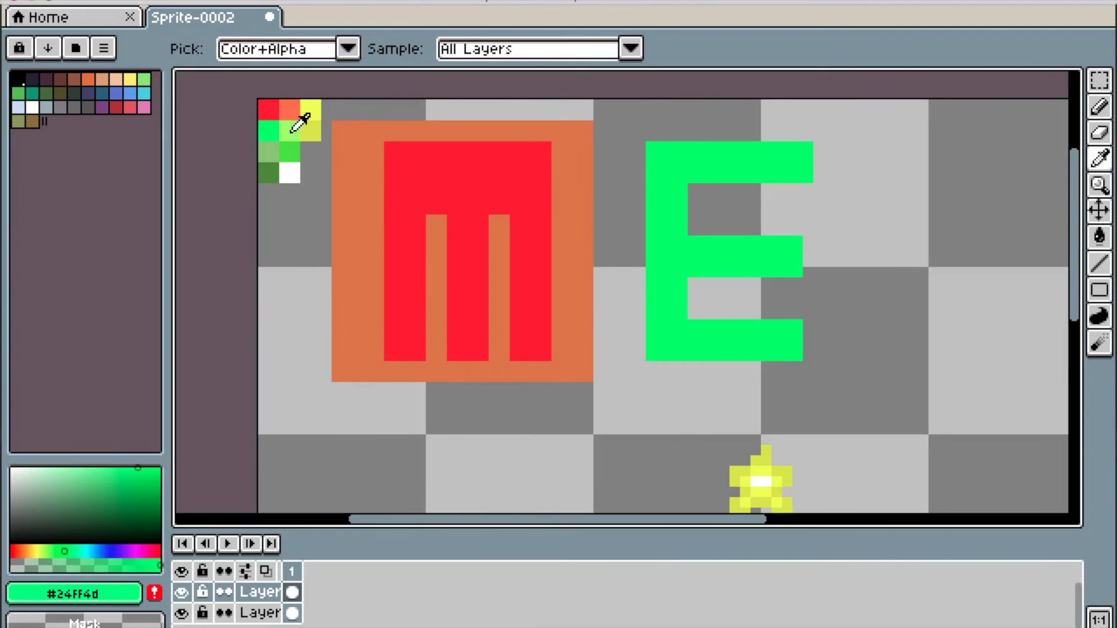
click(291, 129)
scroll(399, 282, down, 2)
scroll(399, 281, up, 3)
scroll(501, 307, down, 3)
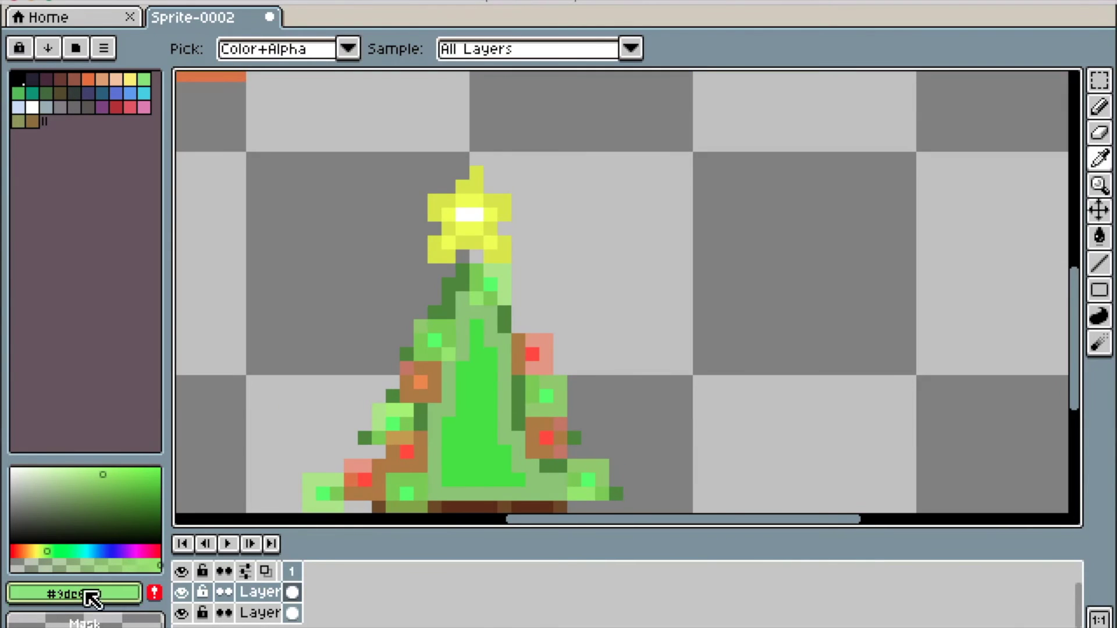
- On the lower layer, place one 25 px #9DE658 square behind the green E, next to the M's backing
click(270, 617)
key(b)
scroll(524, 204, down, 1)
scroll(444, 242, up, 1)
mouse_move(419, 218)
mouse_down()
mouse_move(444, 240)
mouse_move(432, 255)
mouse_up()
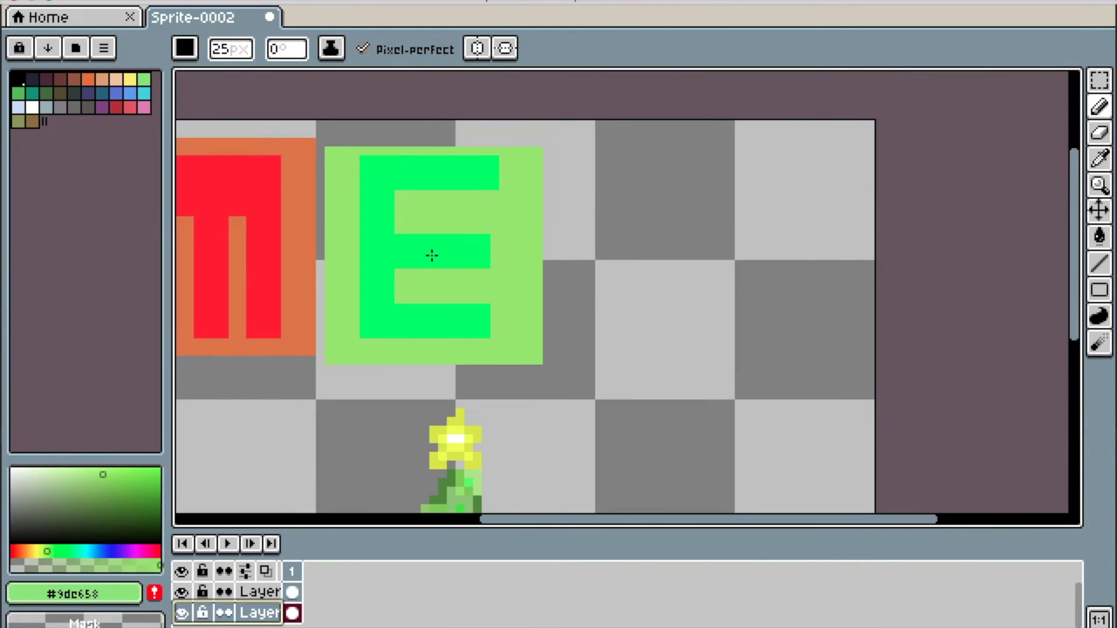
scroll(722, 204, left, 2)
scroll(801, 154, down, 1)
click(800, 155)
scroll(658, 244, down, 3)
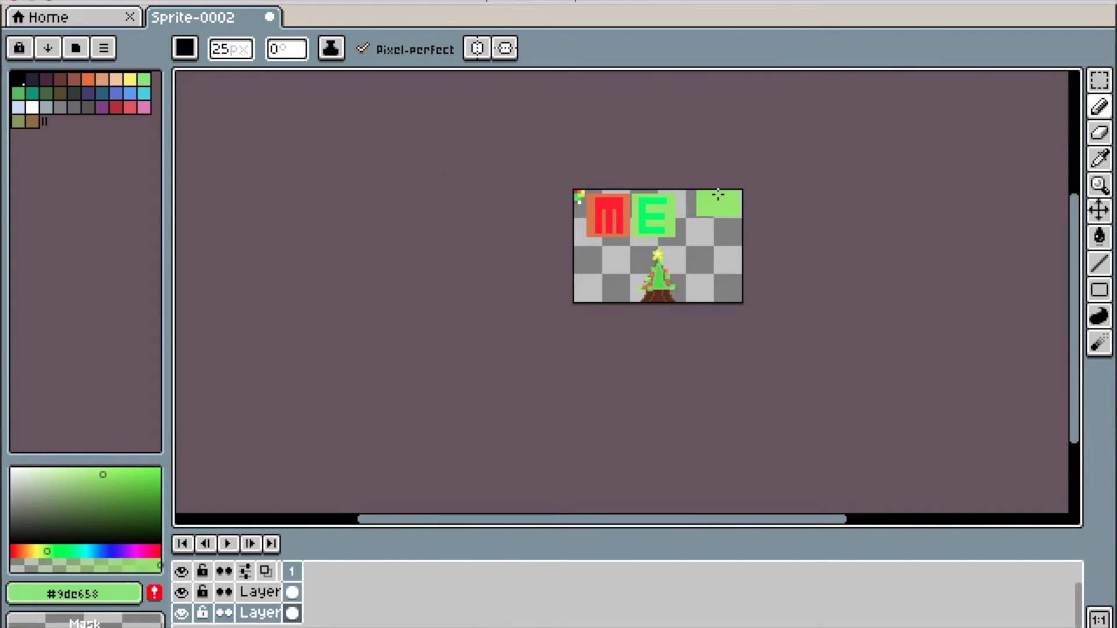